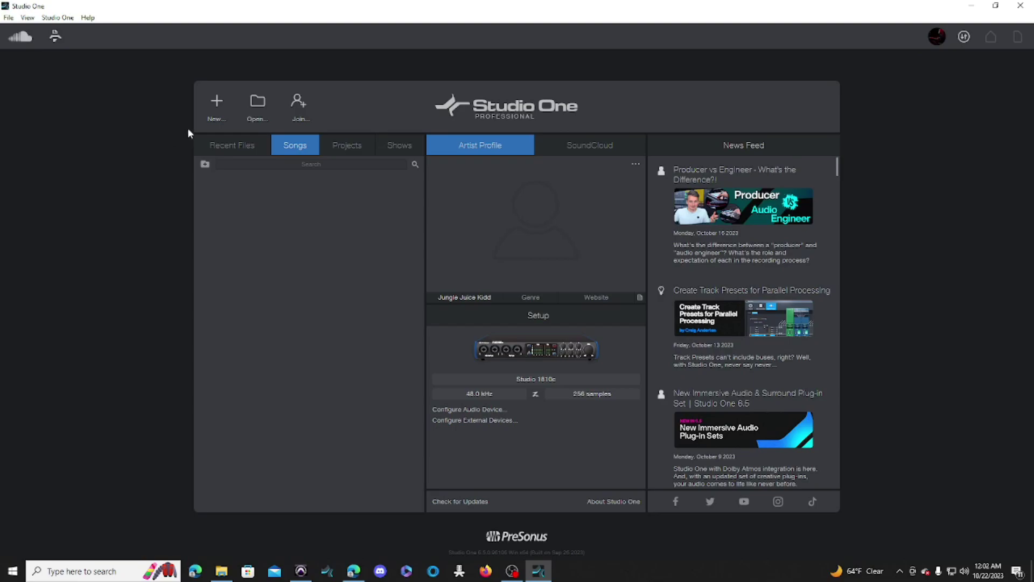
# Create a new song named 'creating a template', stored on drive D: at 48.0 kHz
pyautogui.click(216, 111)
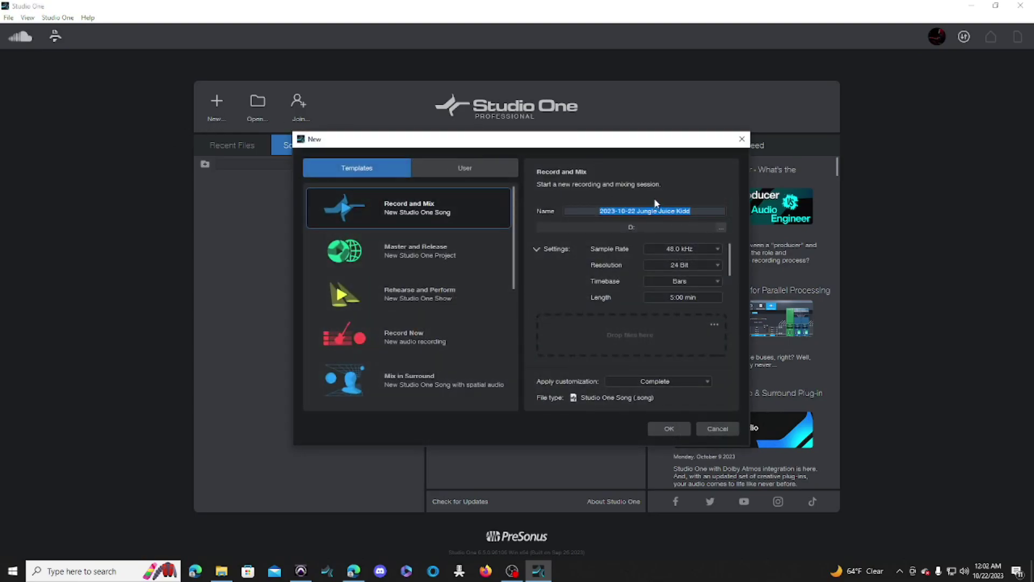
pyautogui.write('creating a template')
pyautogui.click(722, 227)
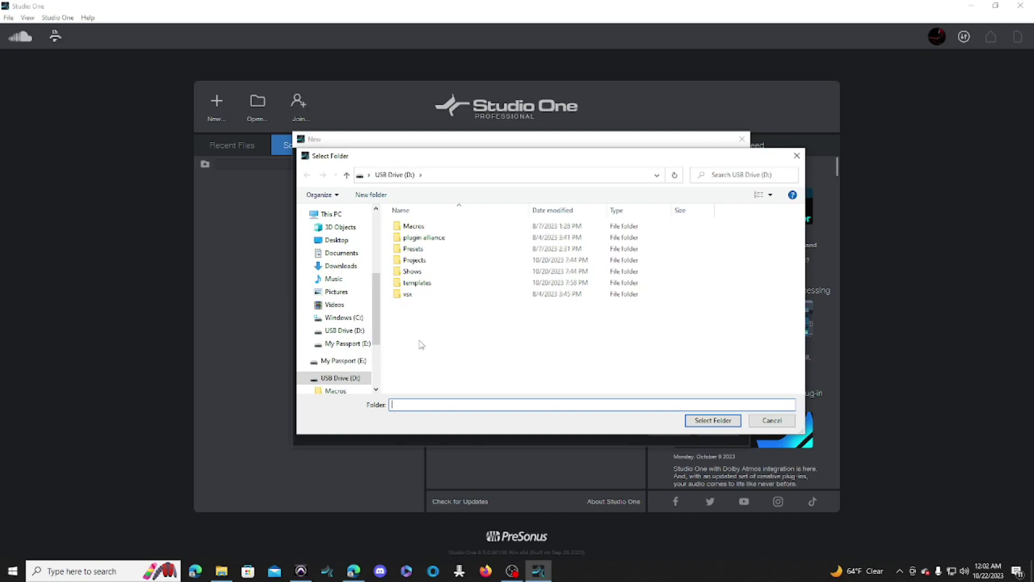
pyautogui.click(708, 420)
pyautogui.click(672, 249)
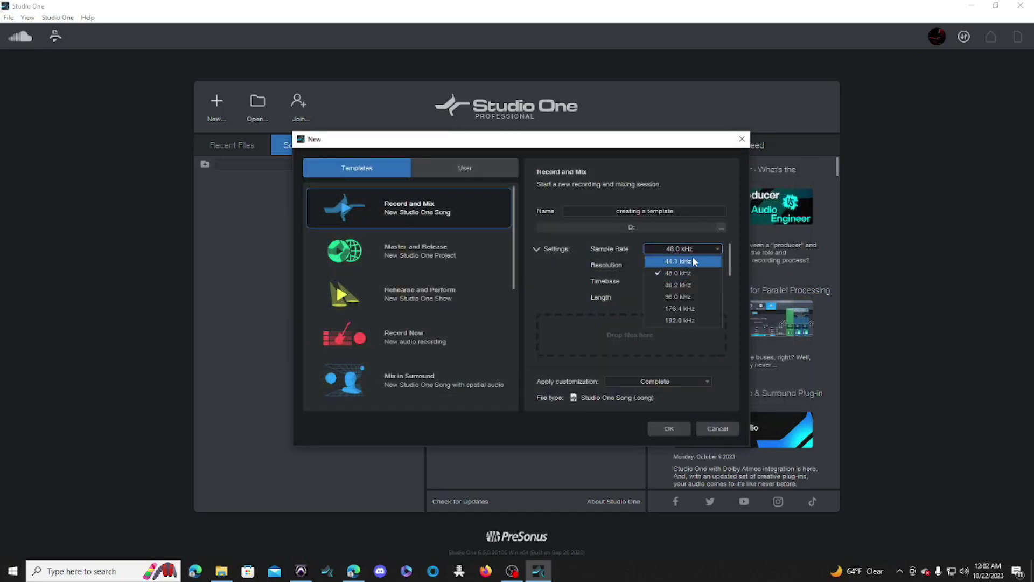
pyautogui.click(695, 273)
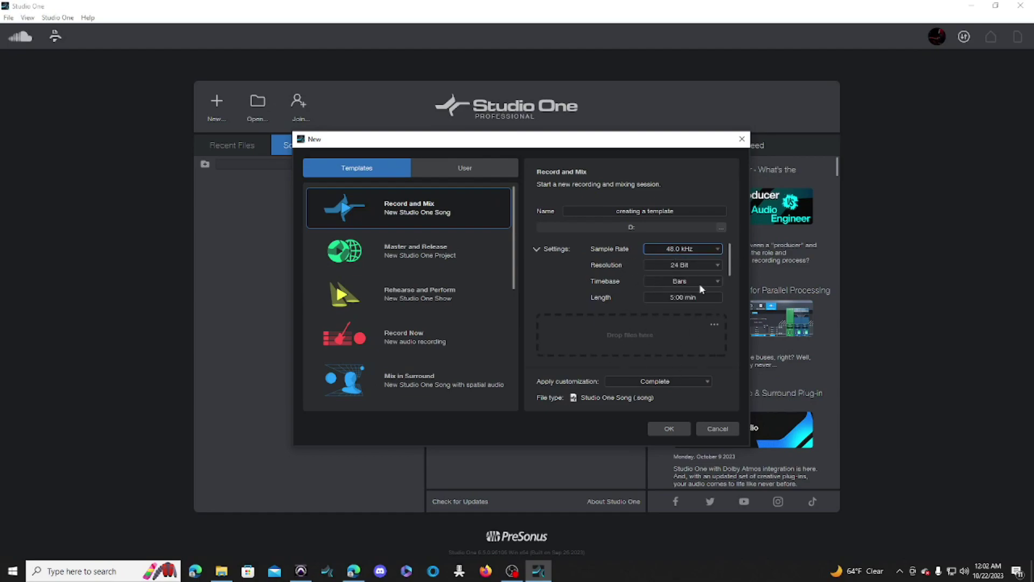
pyautogui.click(669, 429)
pyautogui.click(1015, 545)
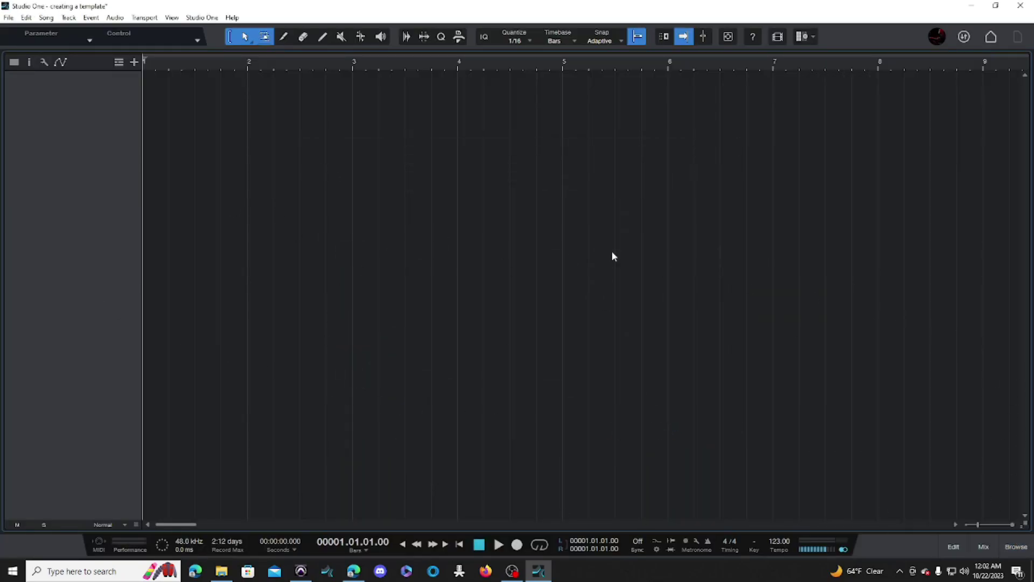
# Add a single stereo audio track named 'beat' with count 1
pyautogui.click(134, 63)
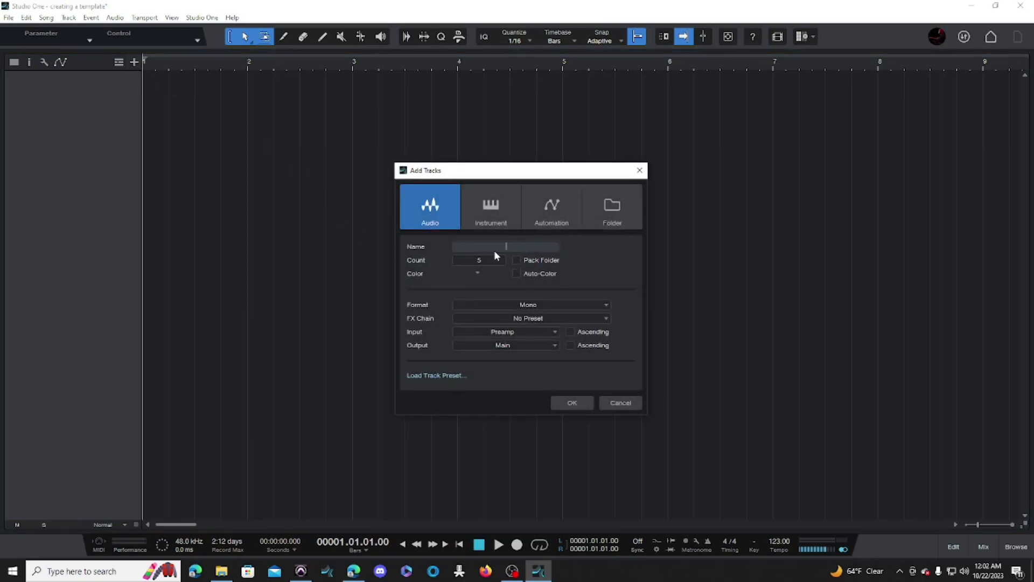
pyautogui.write('beat')
pyautogui.click(484, 263)
pyautogui.press('BackSpace')
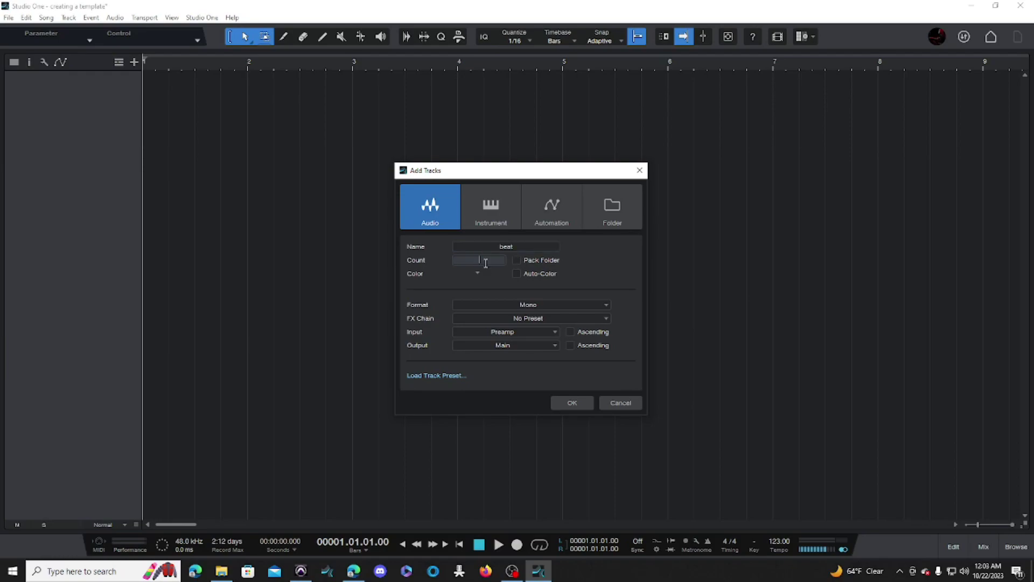
pyautogui.click(604, 304)
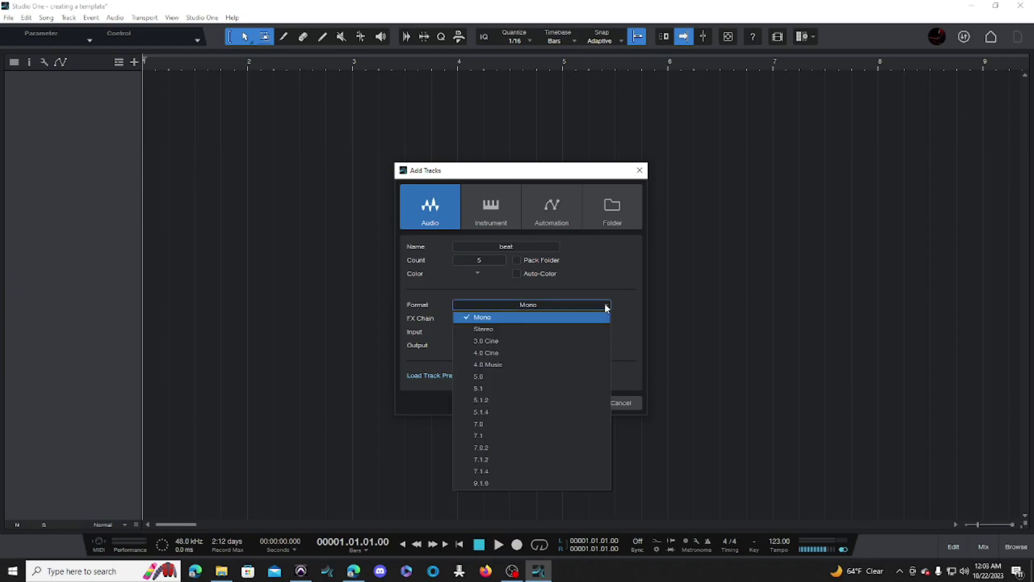
pyautogui.click(575, 328)
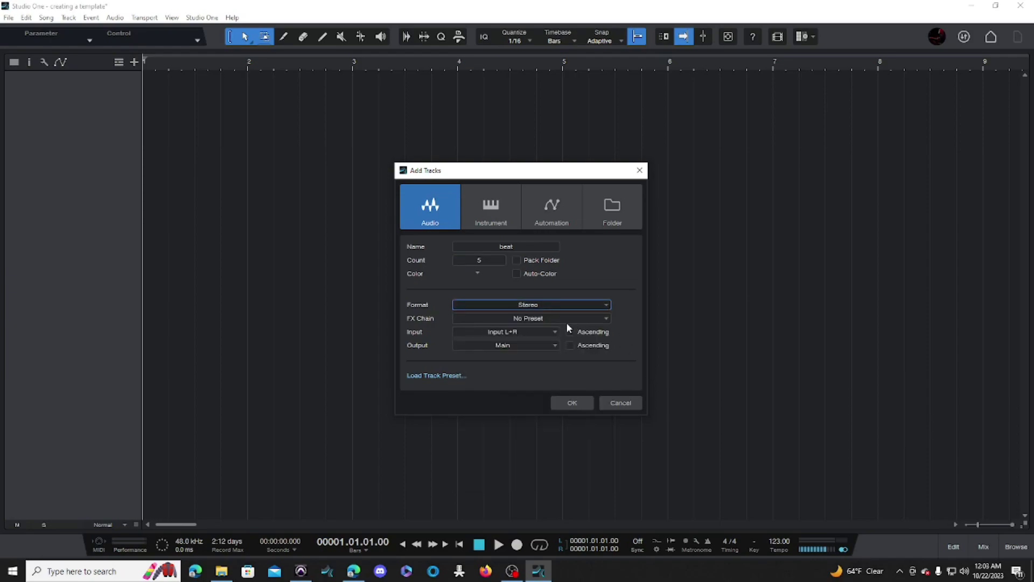
pyautogui.click(484, 259)
pyautogui.write('1')
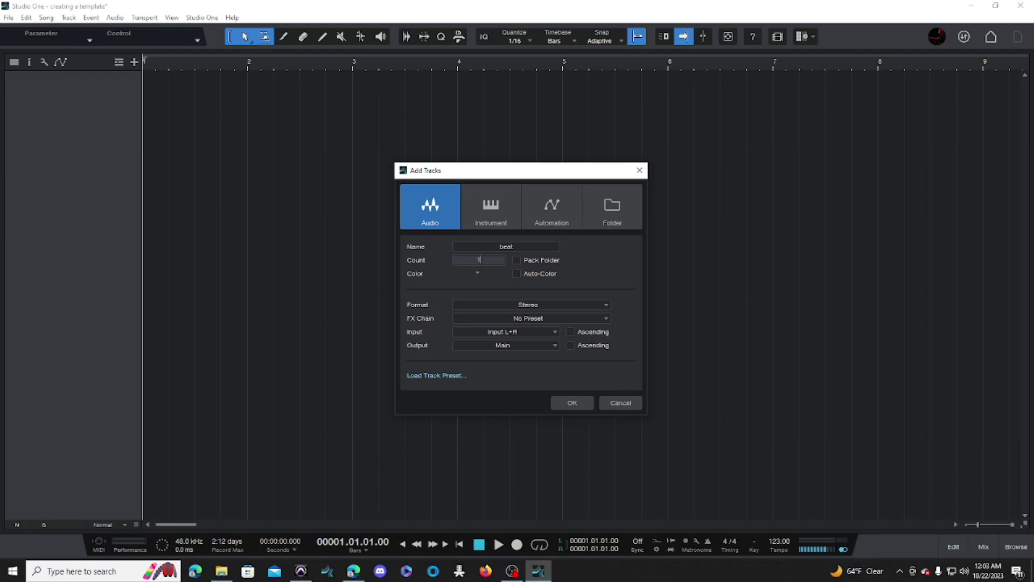
pyautogui.click(629, 253)
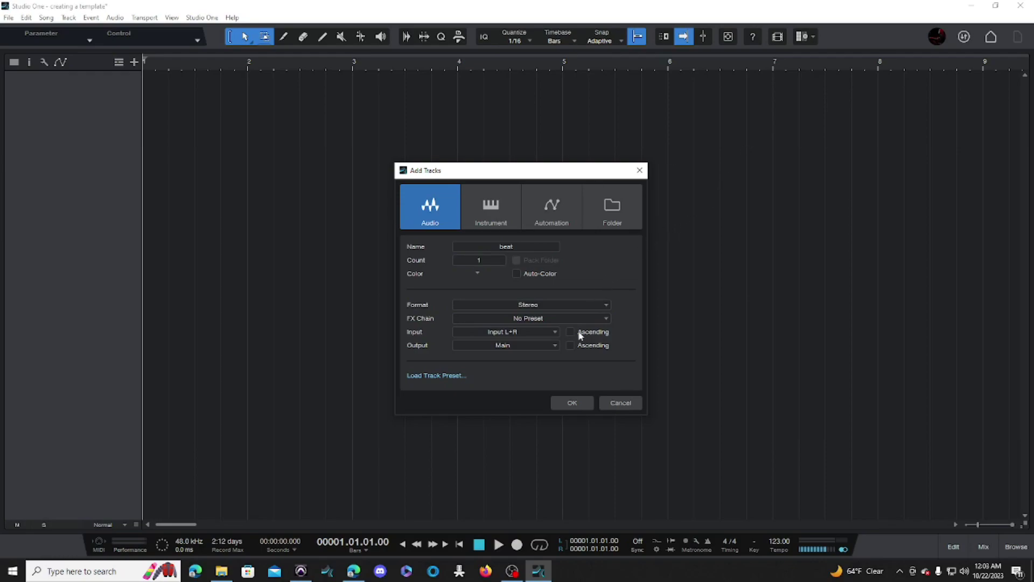
pyautogui.click(557, 402)
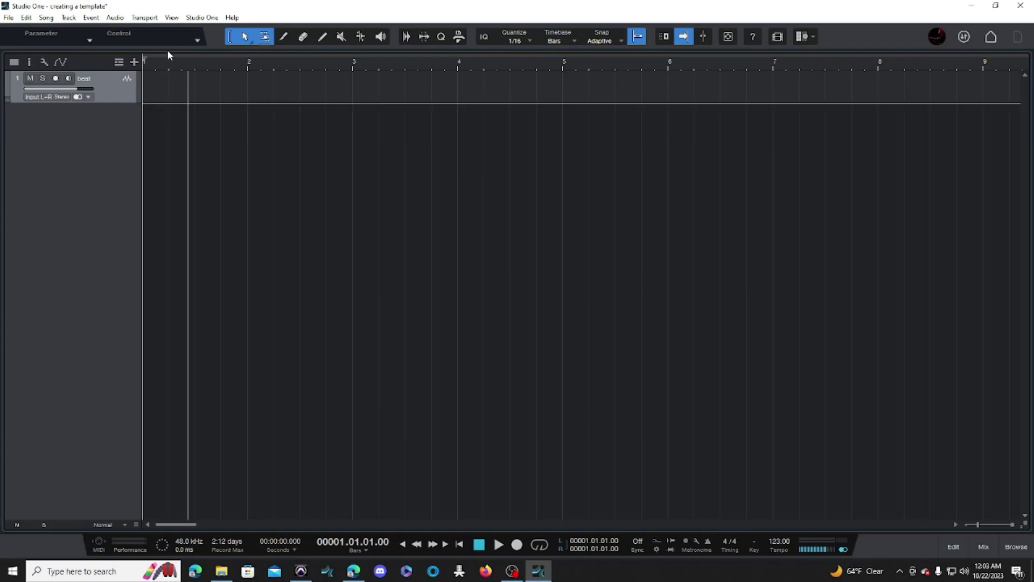
# Add five mono audio tracks with a blank name below the beat track
pyautogui.click(134, 62)
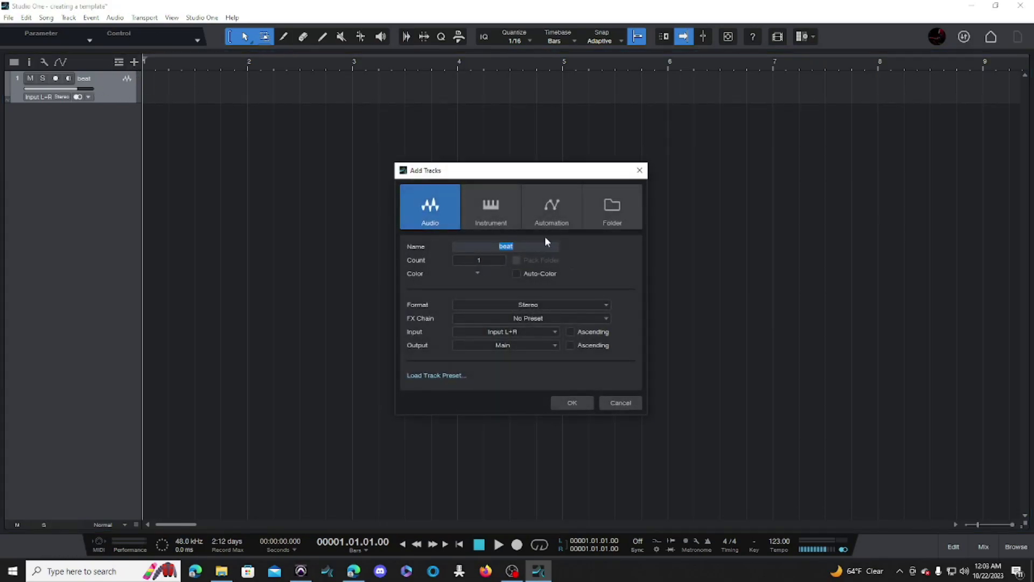
pyautogui.press('BackSpace')
pyautogui.click(490, 262)
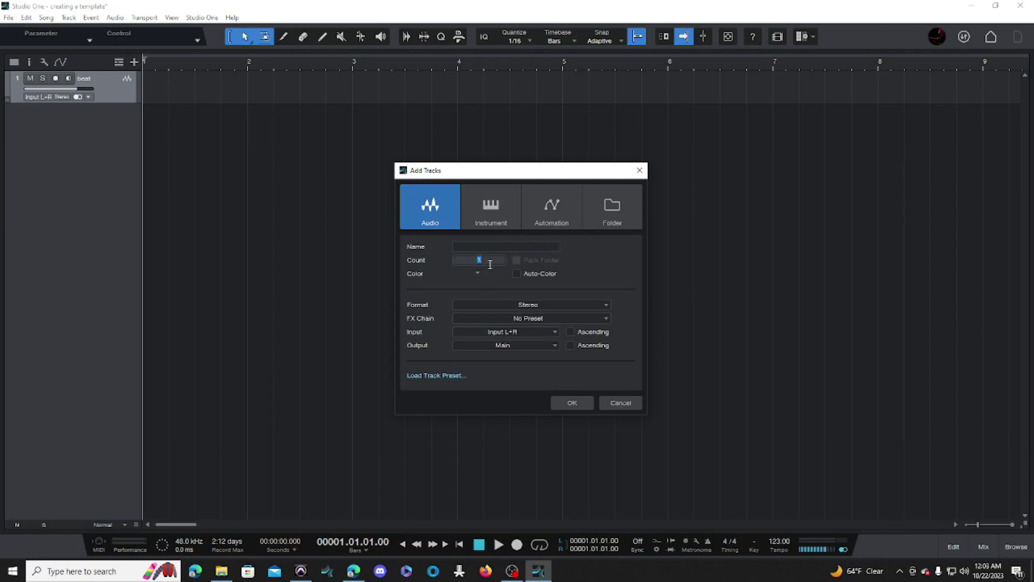
pyautogui.write('5')
pyautogui.click(561, 303)
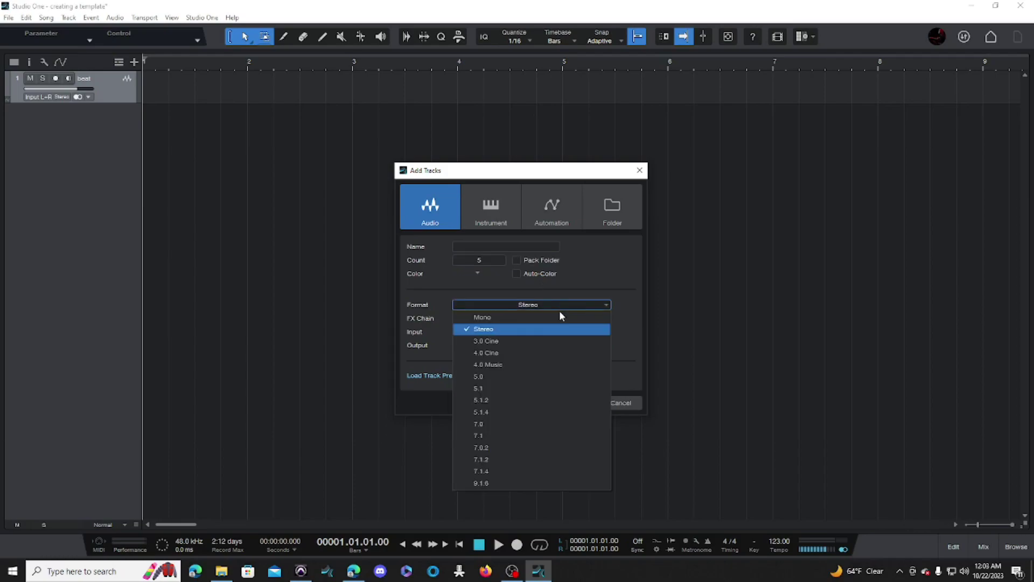
pyautogui.click(558, 318)
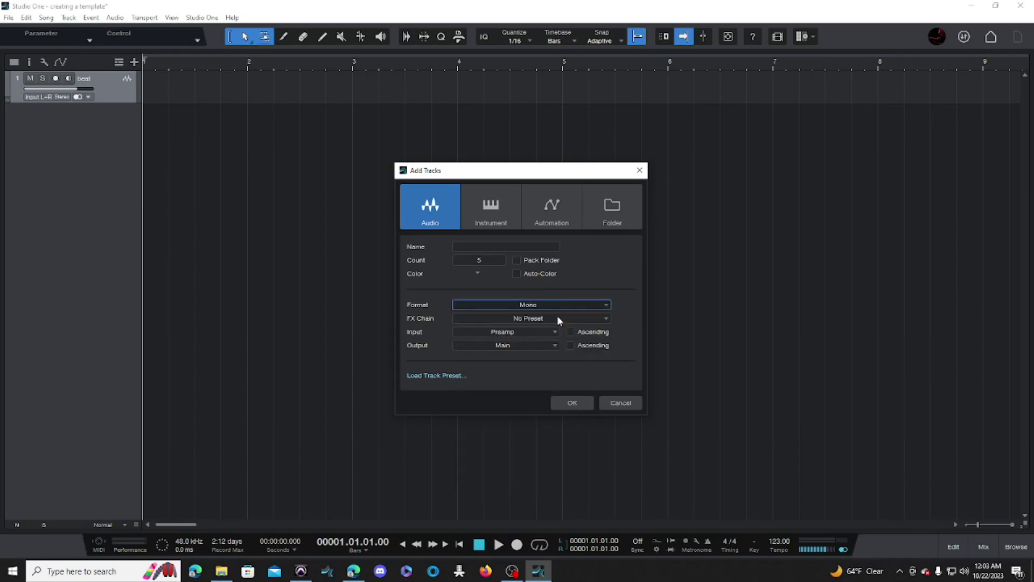
pyautogui.click(570, 403)
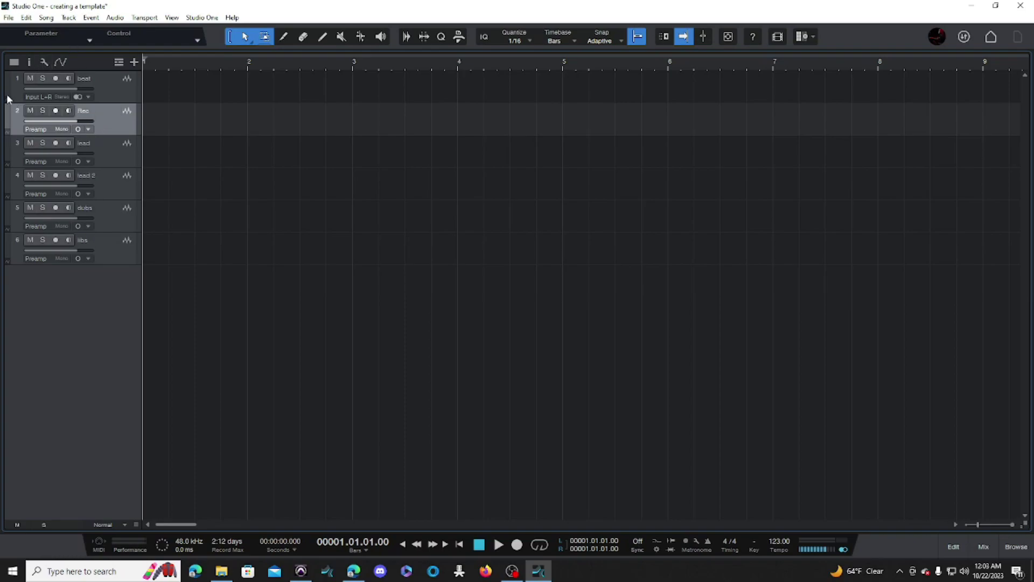
# Colour the beat track blue and the Rec track red
pyautogui.click(10, 79)
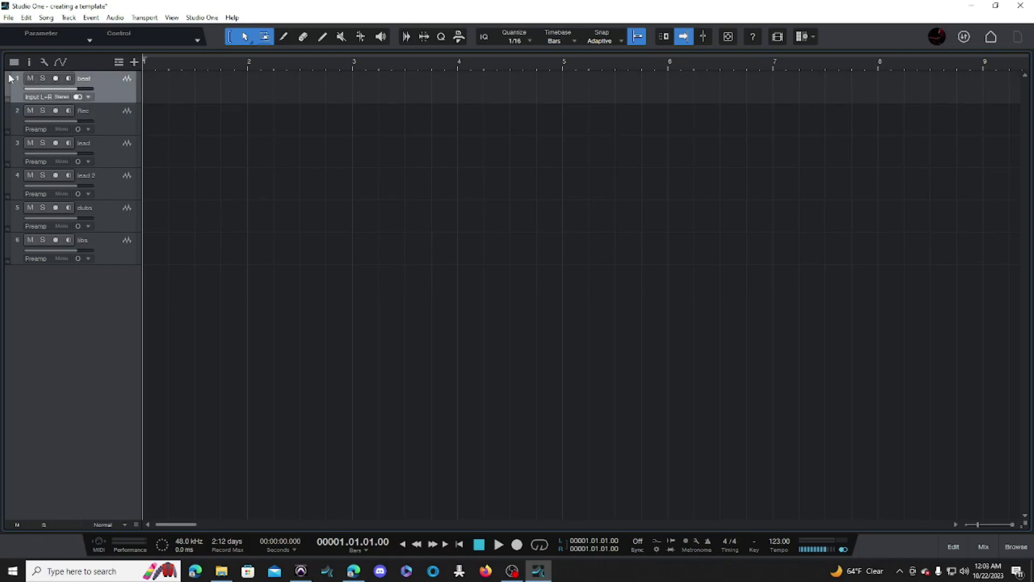
pyautogui.click(10, 79)
pyautogui.click(35, 108)
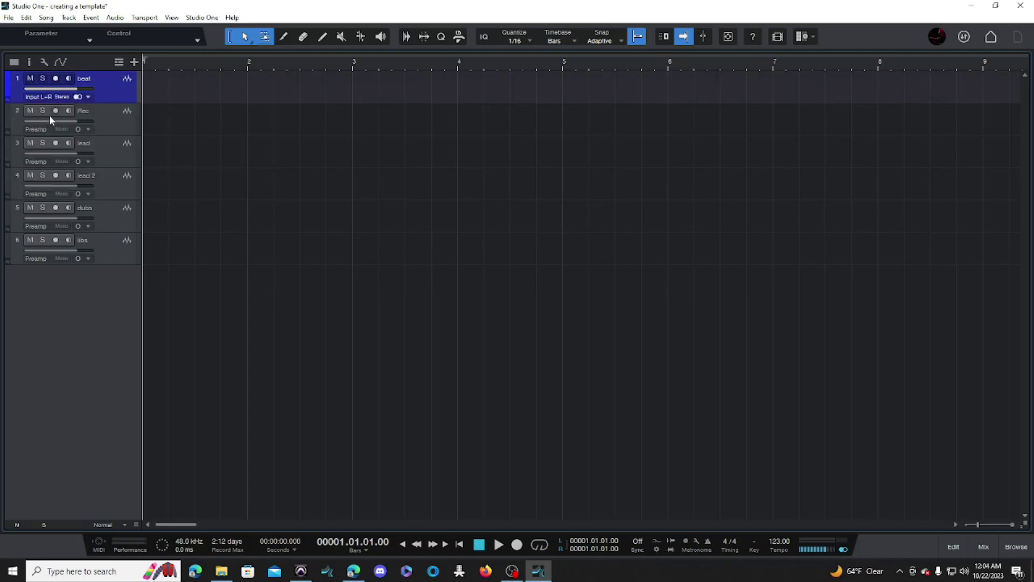
pyautogui.click(7, 113)
pyautogui.press('F3')
pyautogui.click(8, 111)
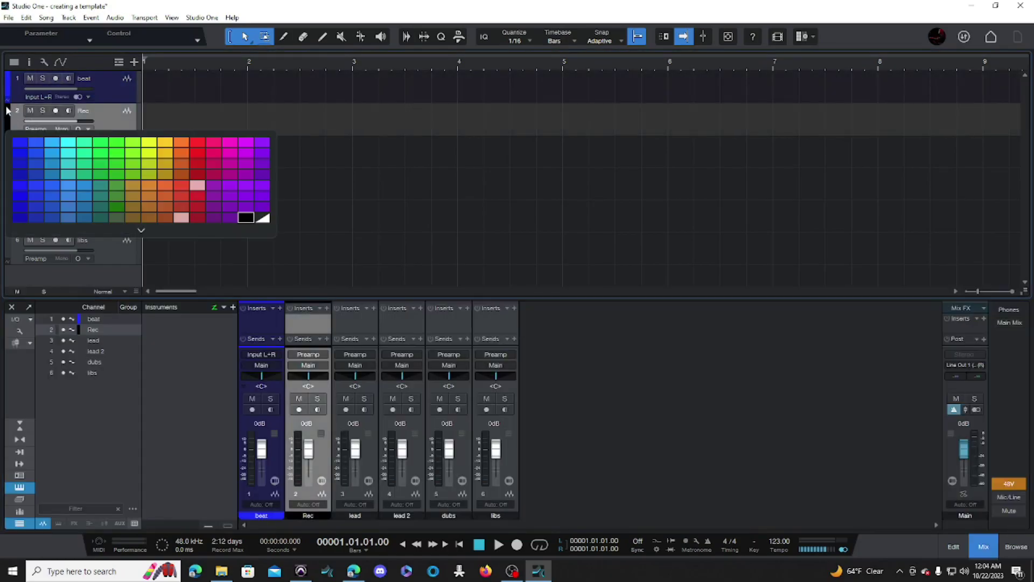
pyautogui.click(196, 142)
# Colour lead, lead 2 and dubs orange and the libs track yellow-green
pyautogui.click(100, 144)
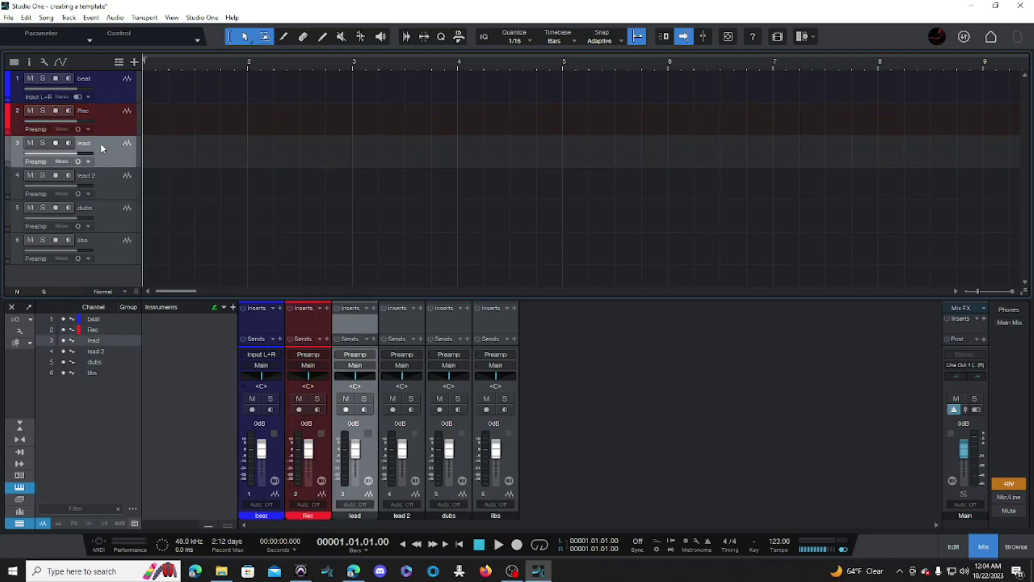
pyautogui.keyDown('shift'); pyautogui.click(116, 217); pyautogui.keyUp('shift')
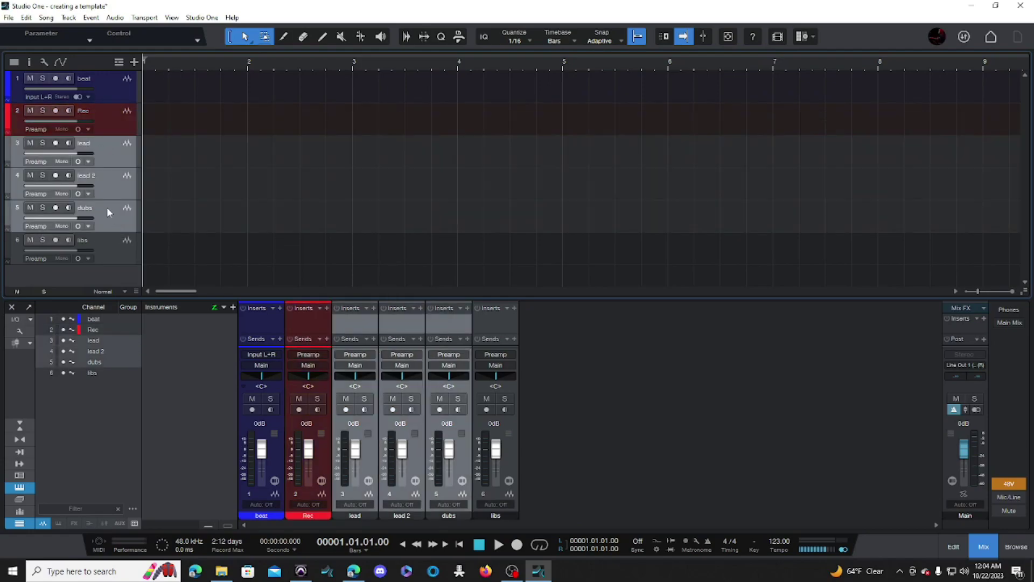
pyautogui.click(7, 148)
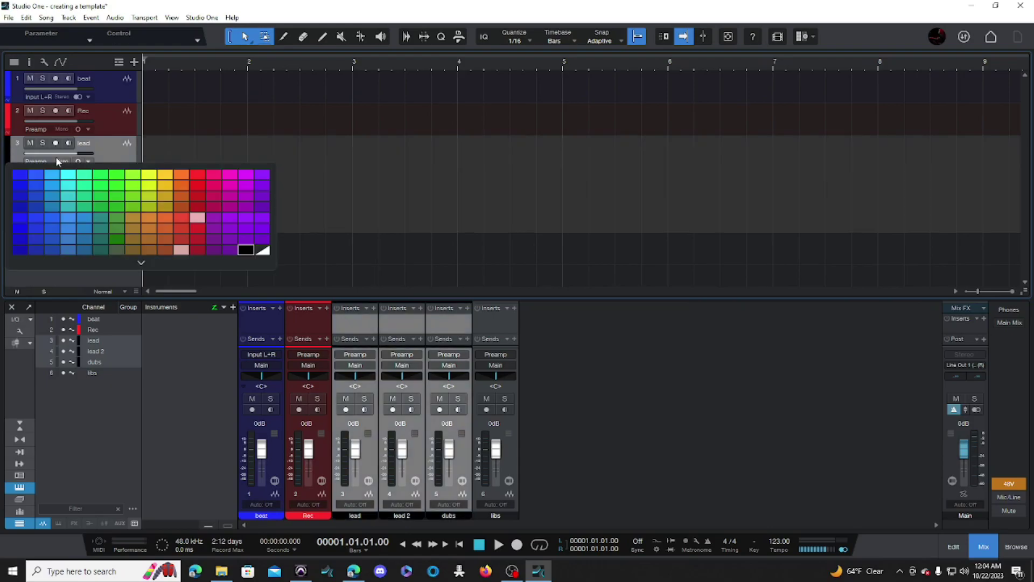
pyautogui.click(177, 174)
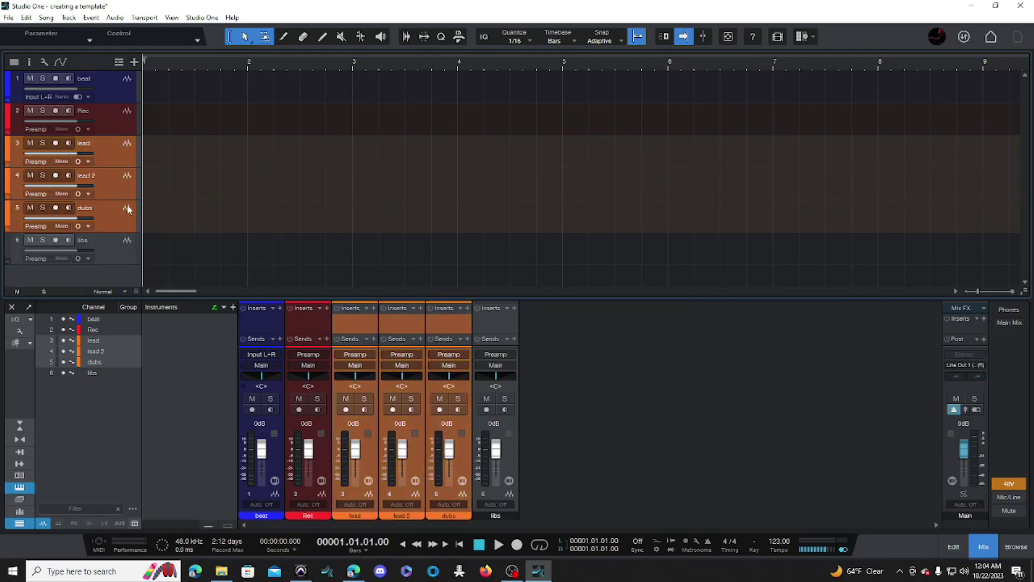
pyautogui.click(15, 241)
pyautogui.click(8, 241)
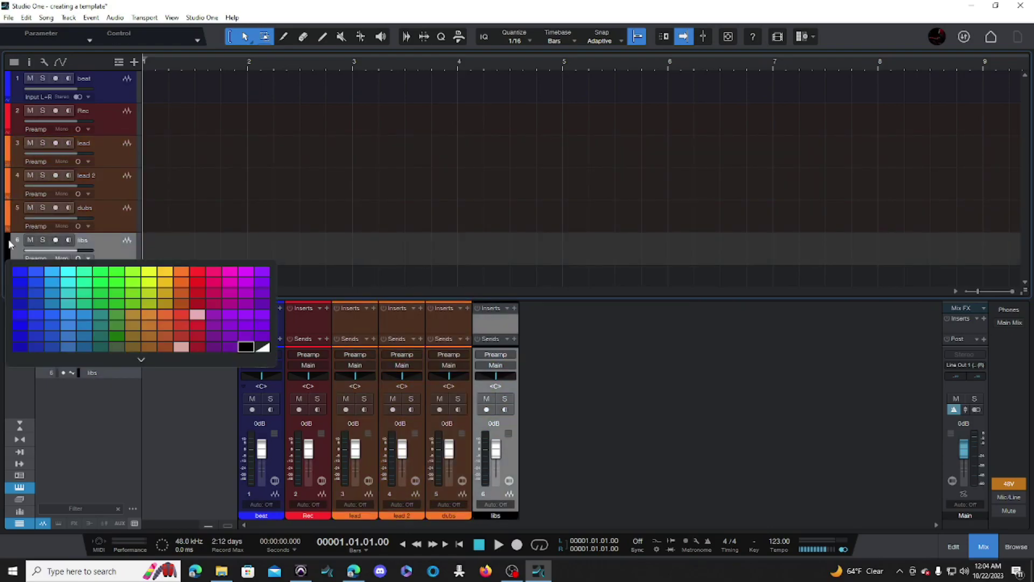
pyautogui.click(147, 274)
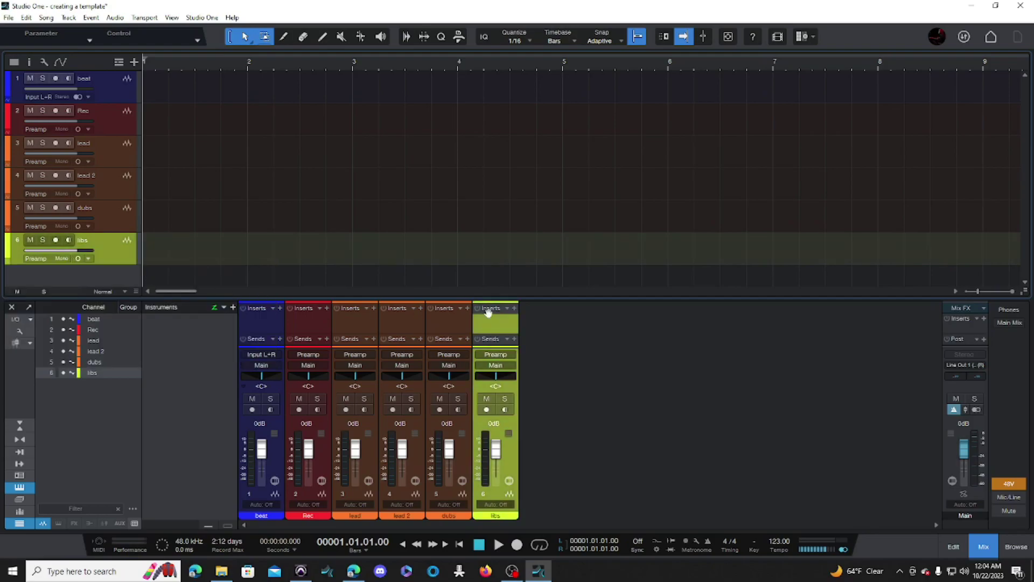
pyautogui.moveTo(550, 299); pyautogui.dragTo(547, 184)
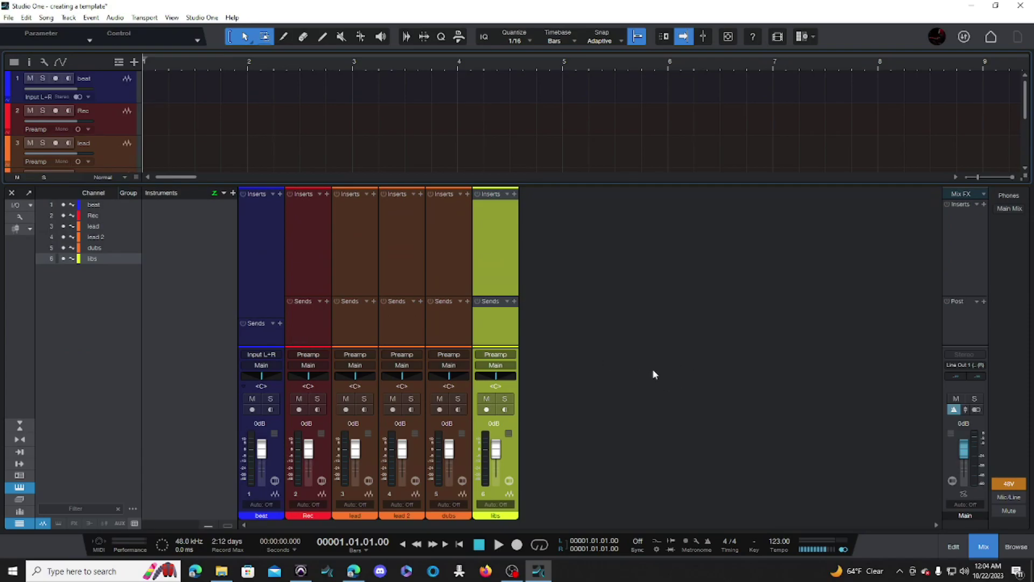
# Add four bus channels to the mixer
pyautogui.rightClick(628, 338)
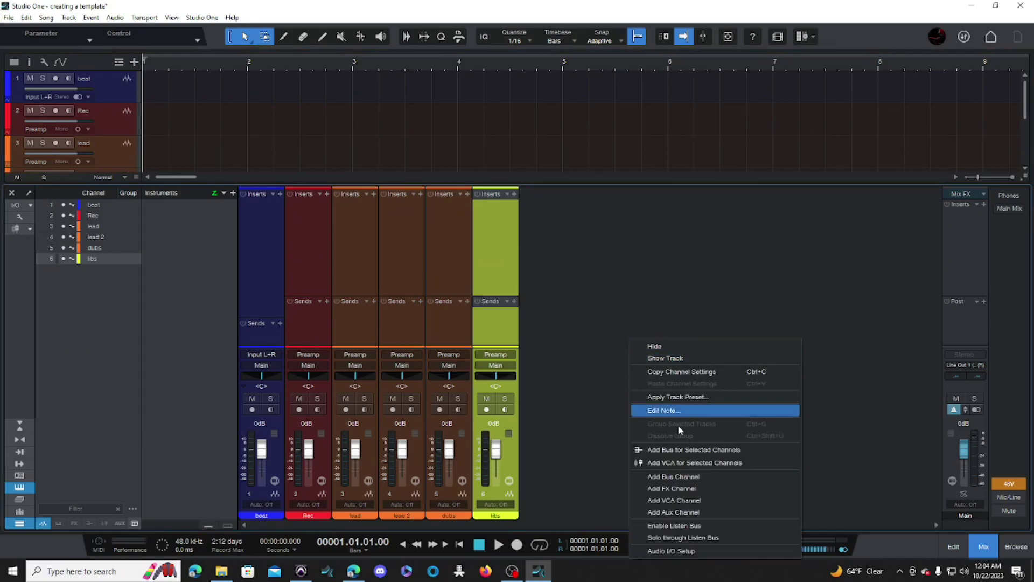
pyautogui.click(695, 477)
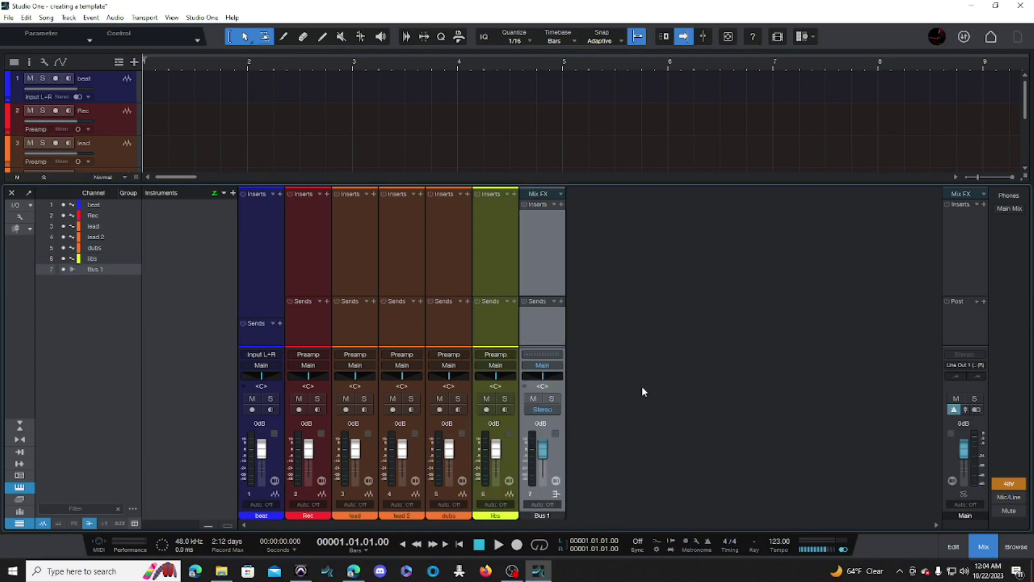
pyautogui.rightClick(584, 388)
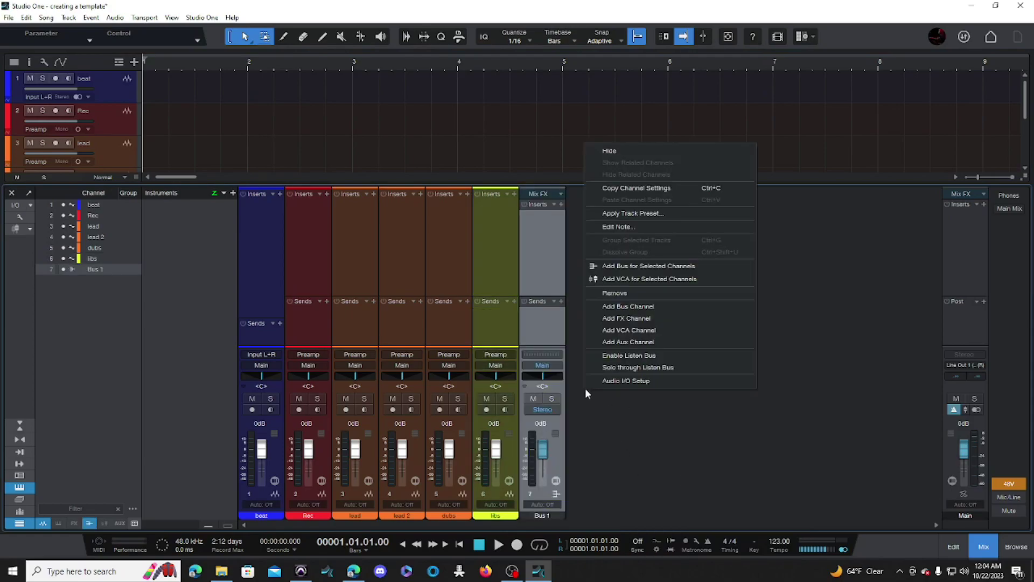
pyautogui.click(626, 306)
pyautogui.rightClick(644, 354)
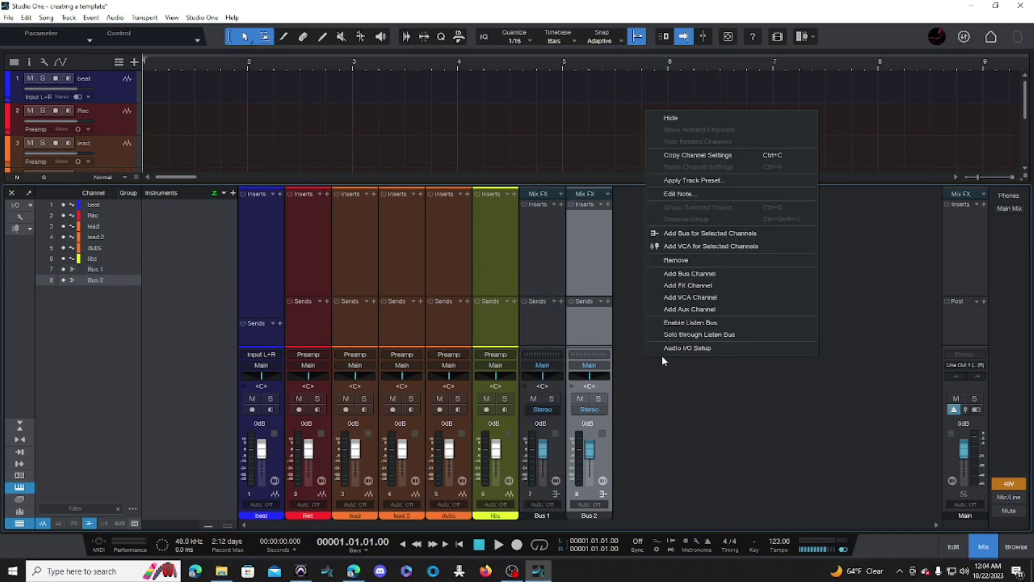
pyautogui.click(685, 280)
pyautogui.rightClick(698, 349)
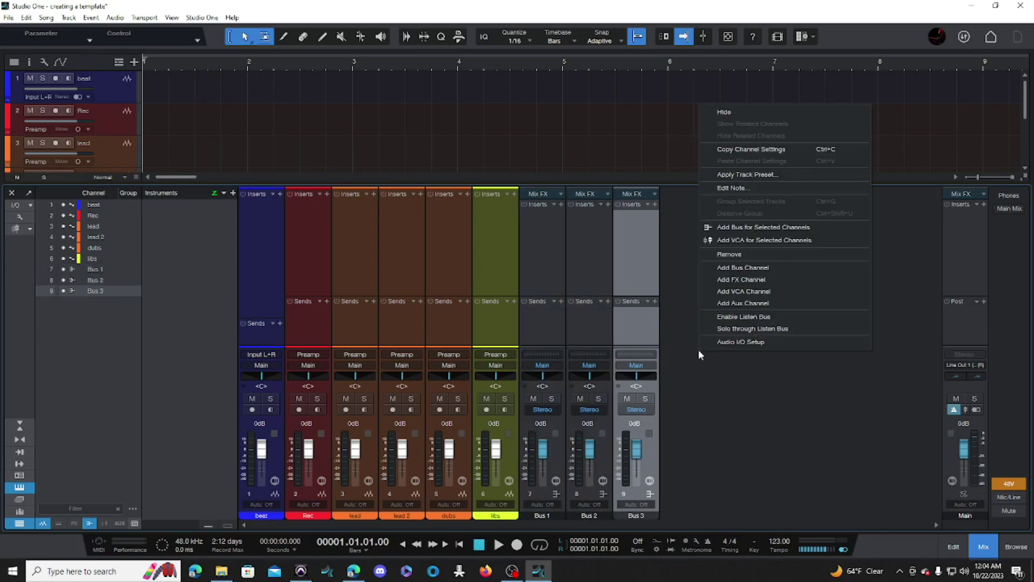
pyautogui.click(731, 272)
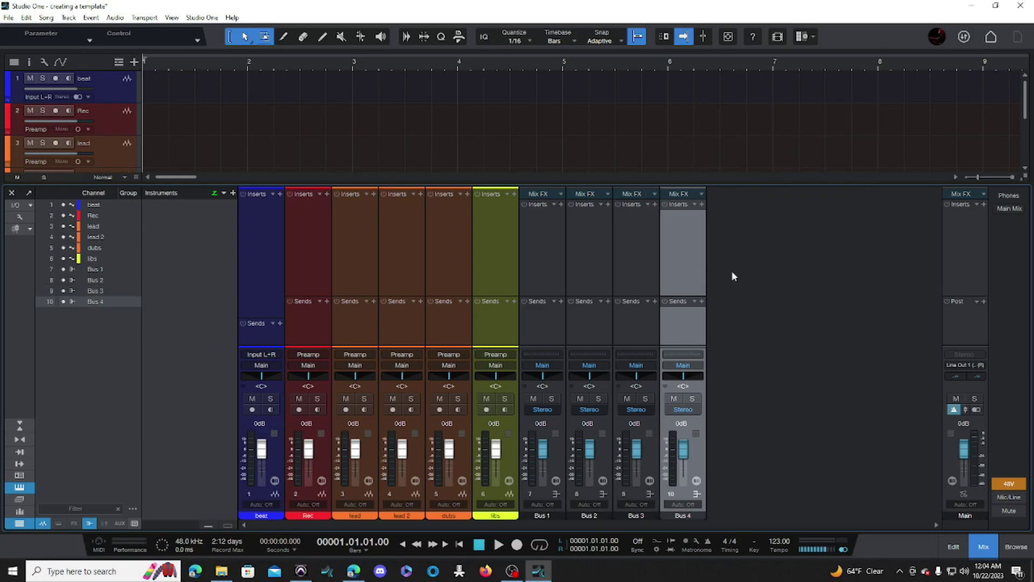
# Rename the buses vox bus, lib bus, efx bus and mix bus, and colour them pink
pyautogui.click(553, 338)
pyautogui.doubleClick(542, 515)
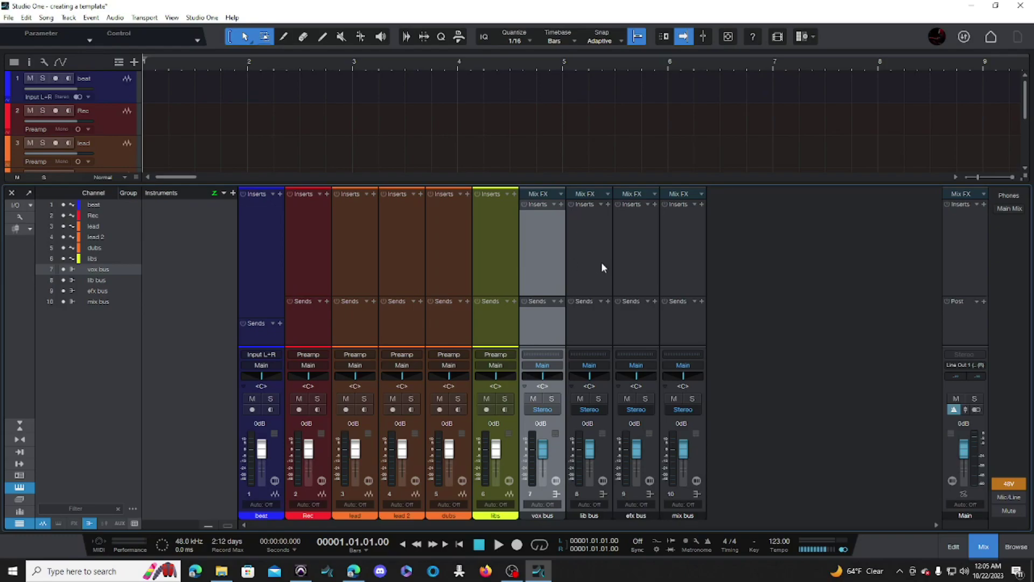
pyautogui.keyDown('shift'); pyautogui.click(680, 256); pyautogui.keyUp('shift')
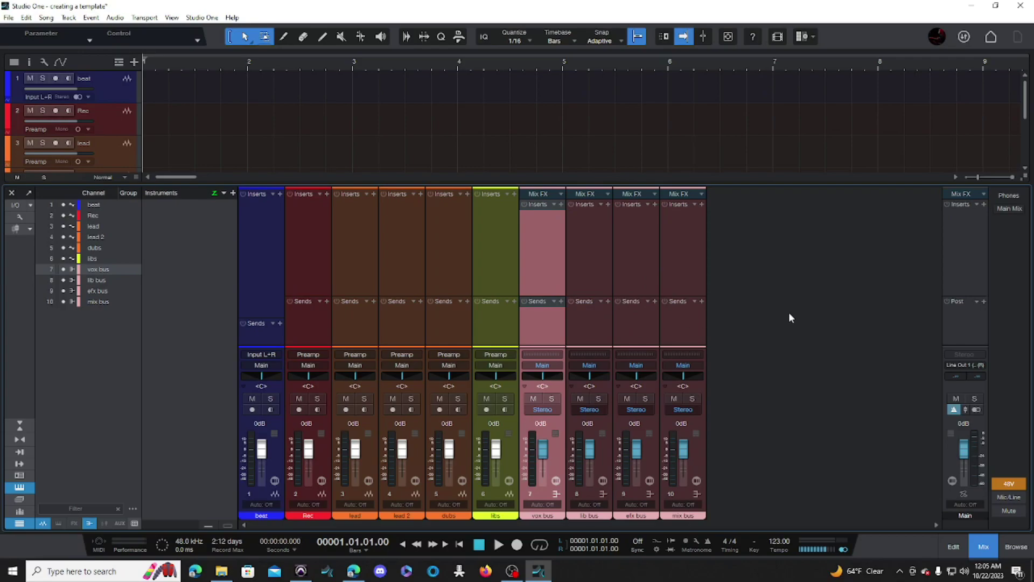
pyautogui.click(1016, 546)
pyautogui.click(894, 62)
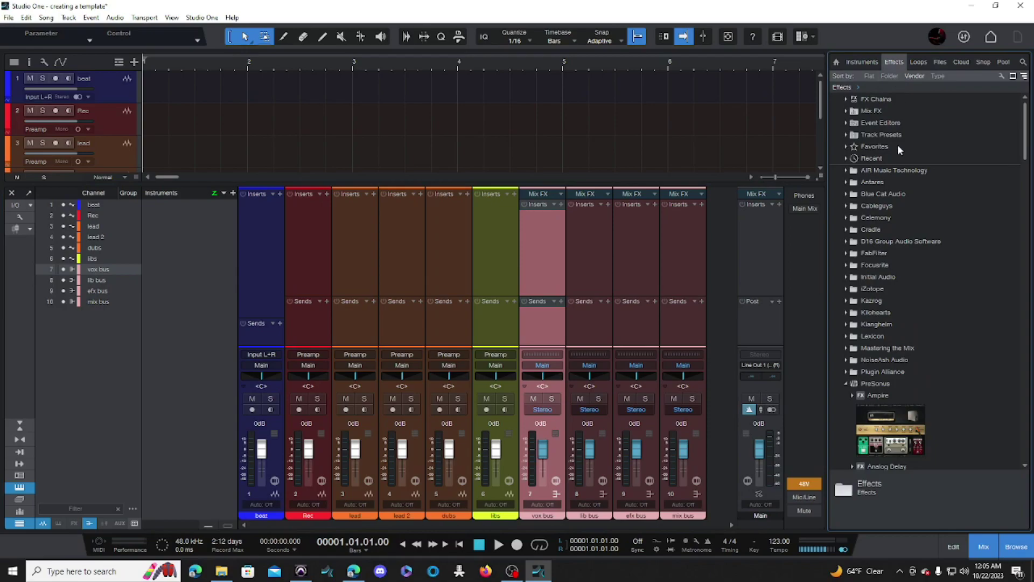
# Add an Analog Delay FX channel fed by a send from the vox bus
pyautogui.moveTo(1025, 155); pyautogui.dragTo(1028, 194)
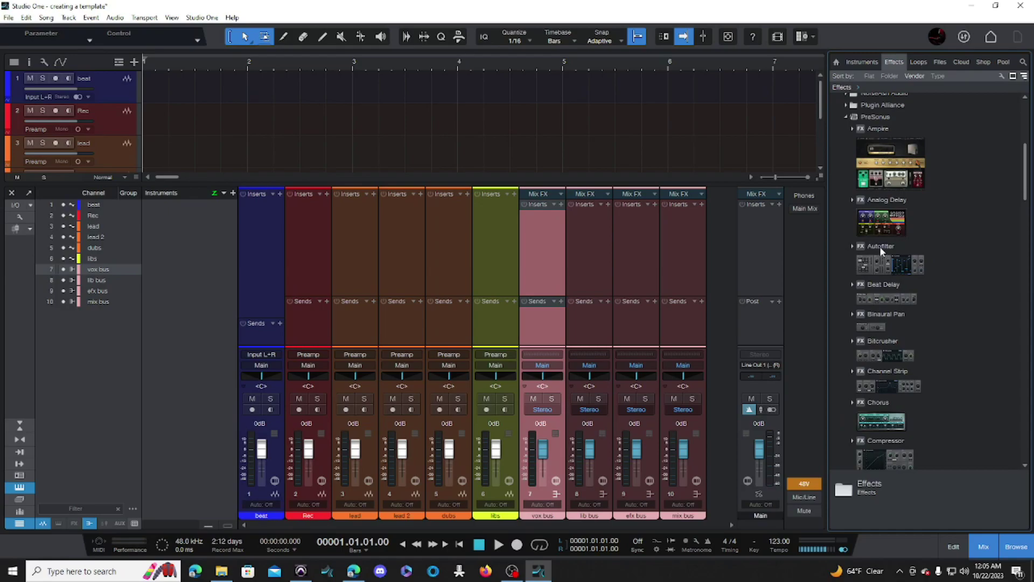
pyautogui.moveTo(881, 221); pyautogui.dragTo(544, 318)
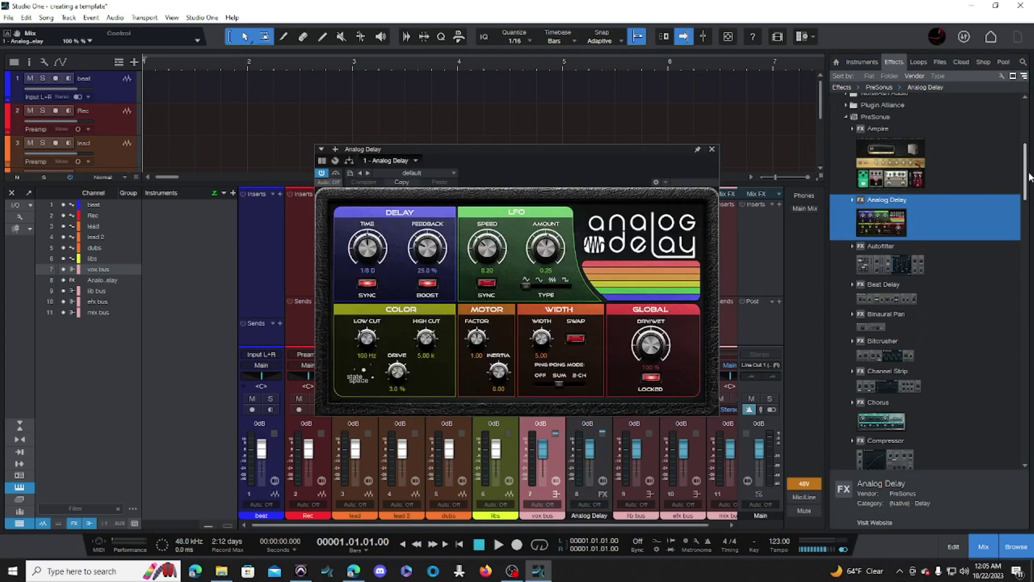
pyautogui.moveTo(1025, 180); pyautogui.dragTo(1015, 295)
pyautogui.scroll(-5, 1012, 290)
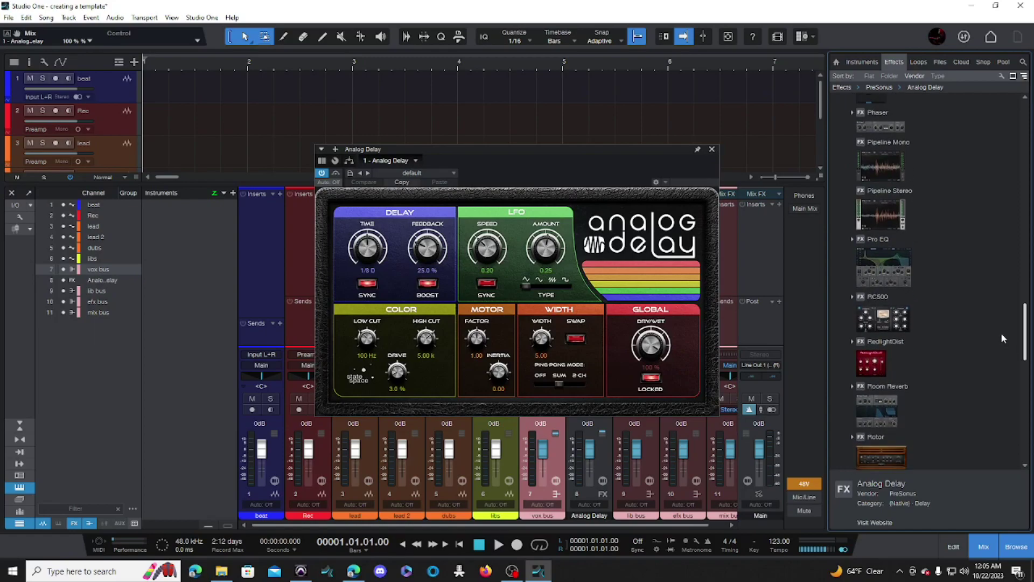
pyautogui.scroll(-5, 1001, 320)
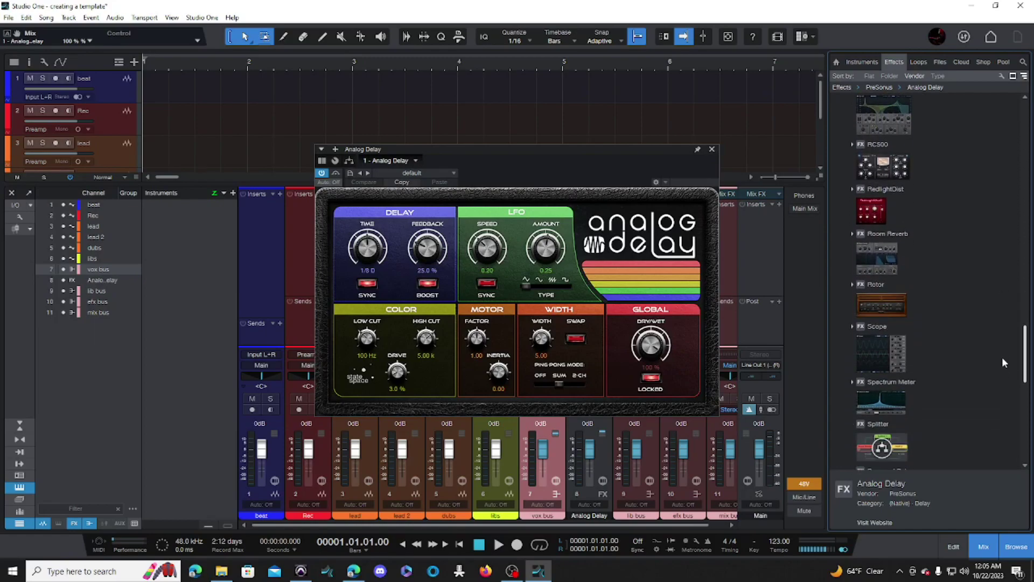
pyautogui.click(712, 149)
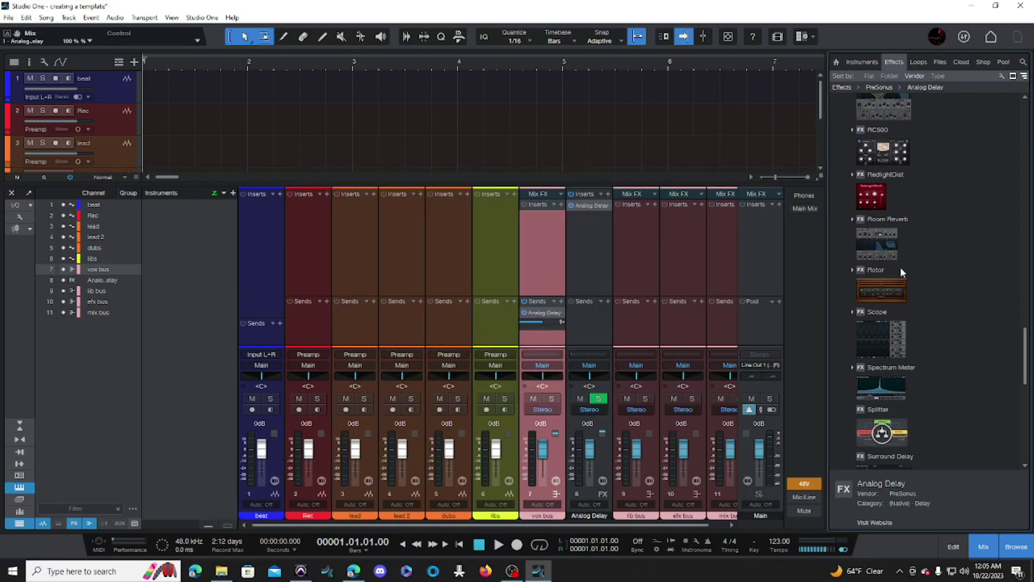
# Add a Room Reverb FX channel on a second vox bus send
pyautogui.moveTo(888, 247); pyautogui.dragTo(586, 325)
pyautogui.click(640, 150)
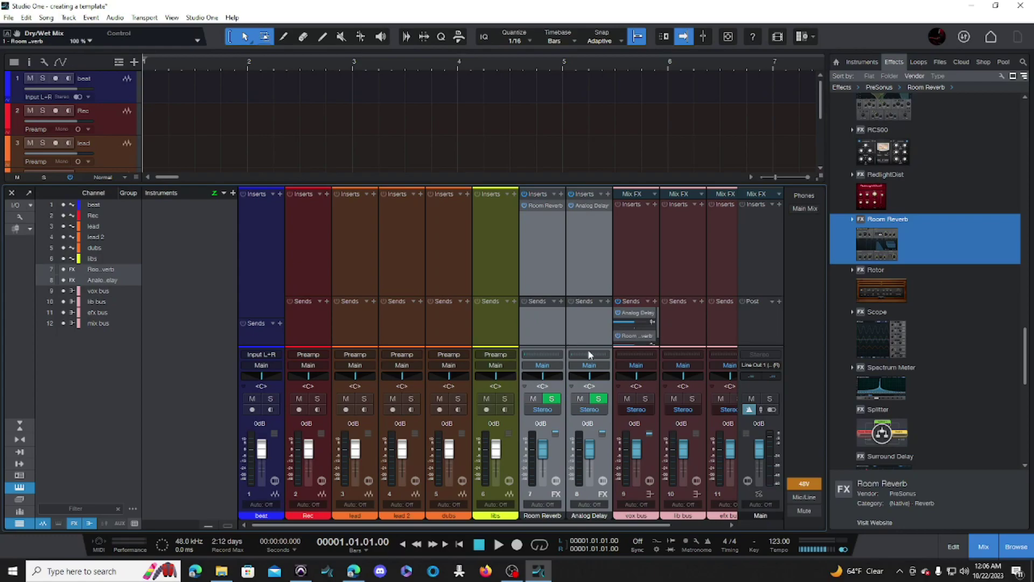
pyautogui.click(20, 488)
pyautogui.click(20, 523)
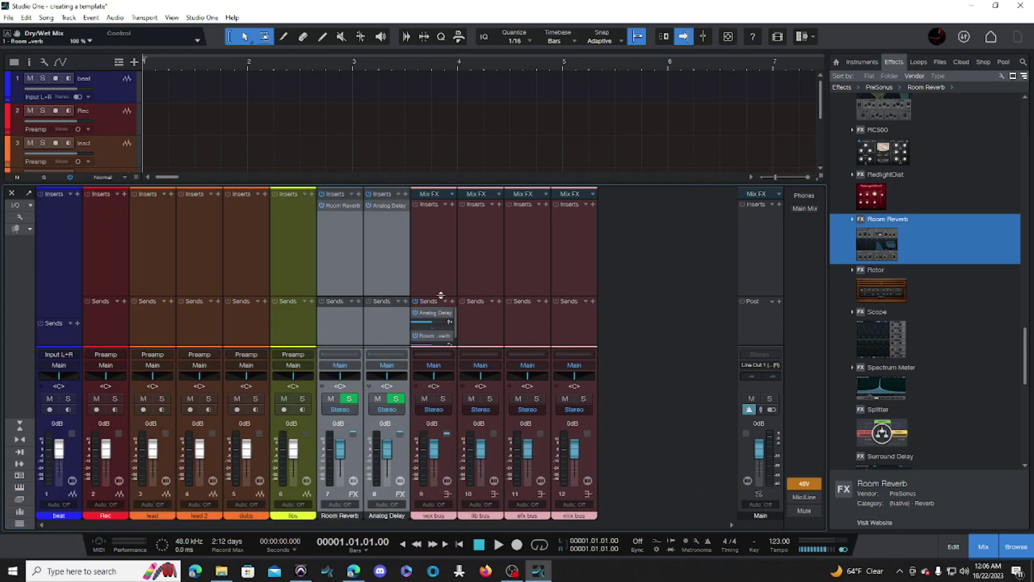
# Route beat to mix bus, lead, lead 2 and dubs to vox bus, libs to lib bus
pyautogui.click(72, 290)
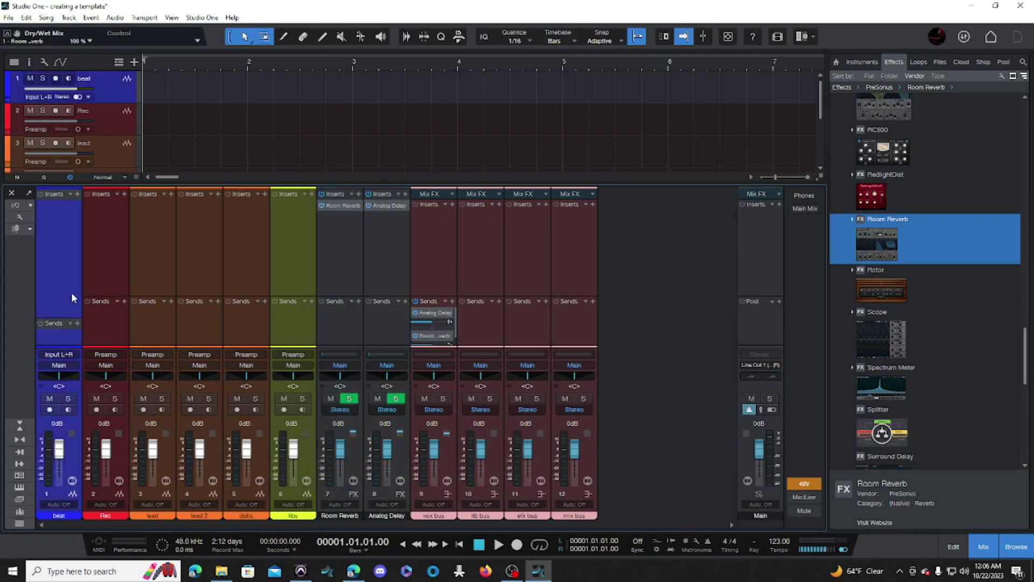
pyautogui.click(63, 368)
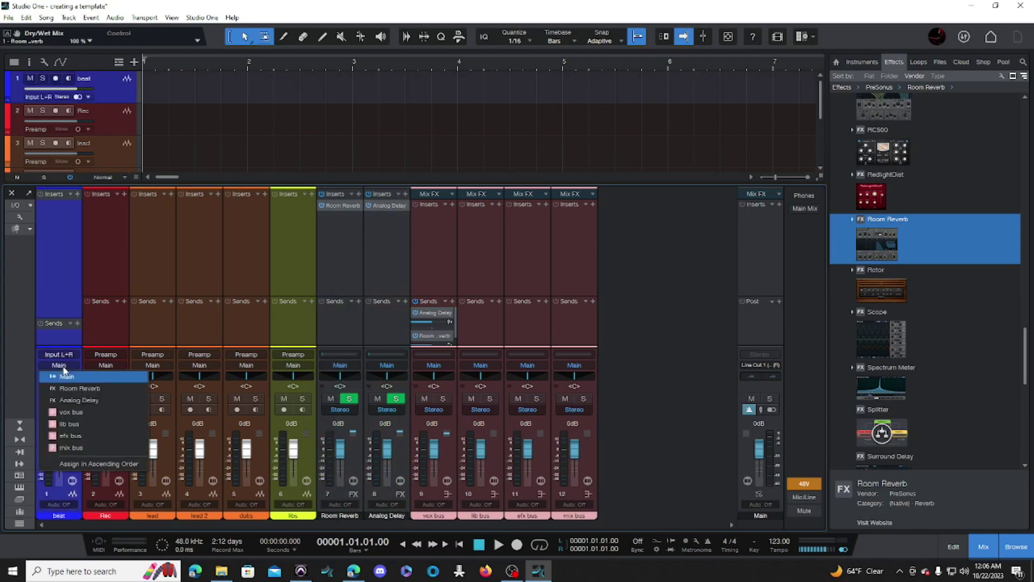
pyautogui.click(77, 448)
pyautogui.click(161, 270)
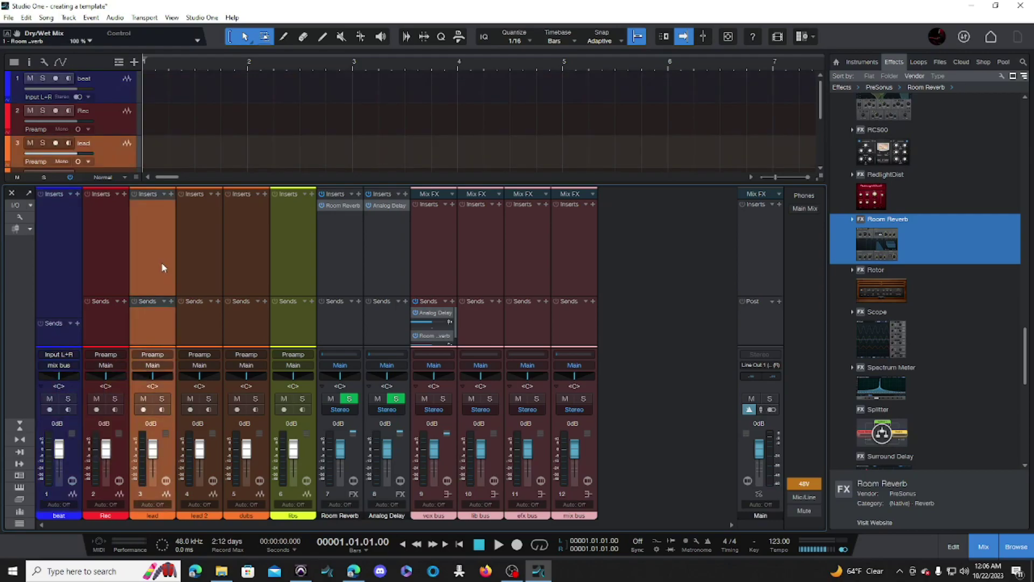
pyautogui.keyDown('shift'); pyautogui.click(246, 279); pyautogui.keyUp('shift')
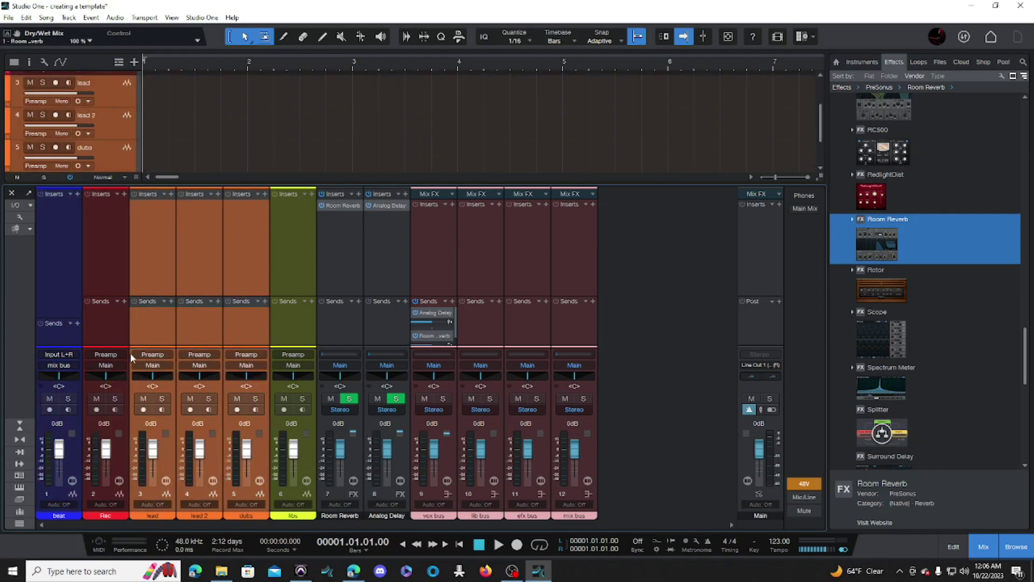
pyautogui.click(153, 367)
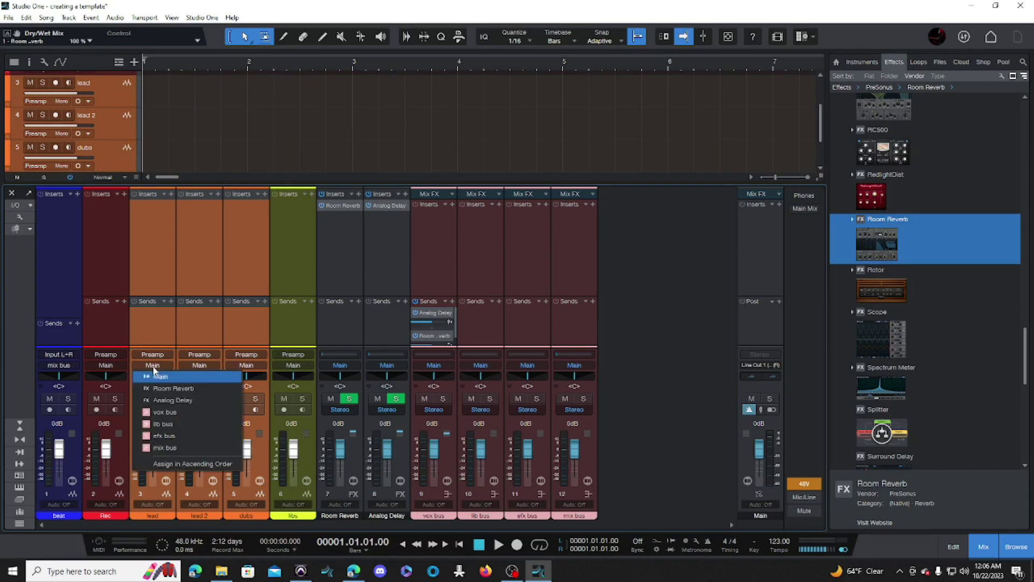
pyautogui.click(182, 413)
pyautogui.click(293, 365)
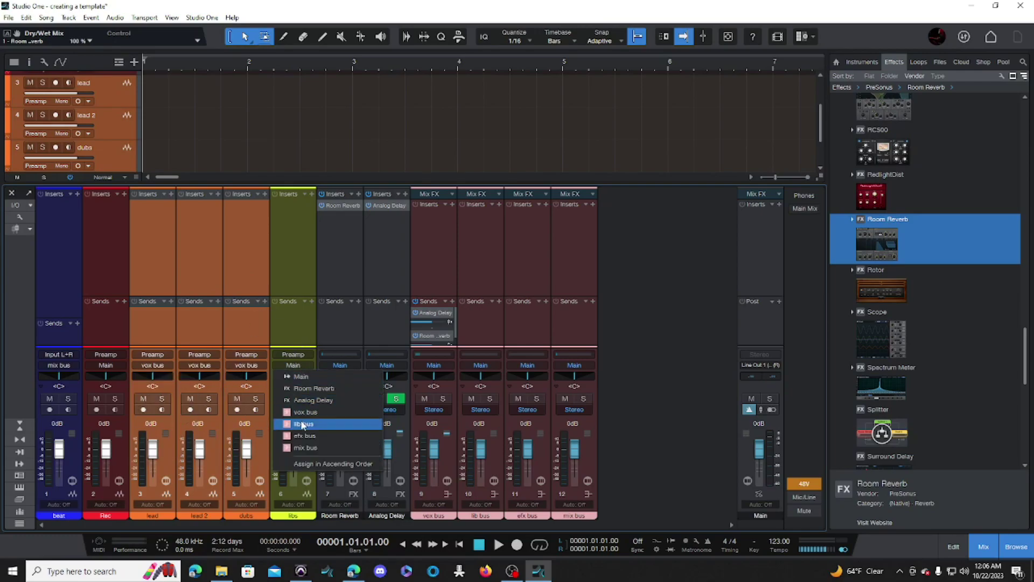
pyautogui.click(300, 423)
# Route Room Reverb and Analog Delay to efx bus, and vox, lib, efx buses to mix bus
pyautogui.click(351, 268)
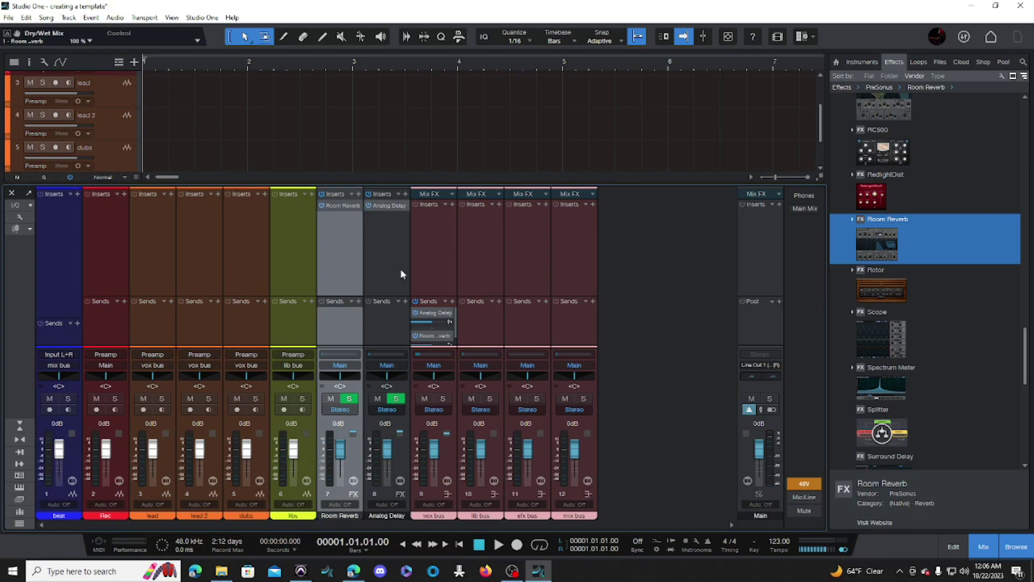
pyautogui.keyDown('shift'); pyautogui.click(396, 269); pyautogui.keyUp('shift')
pyautogui.click(341, 365)
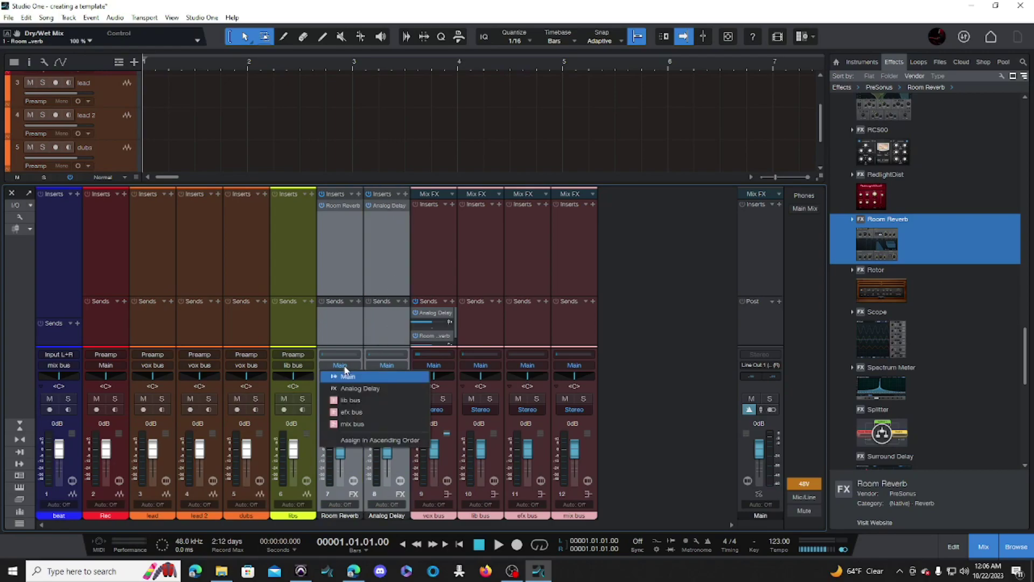
pyautogui.click(364, 413)
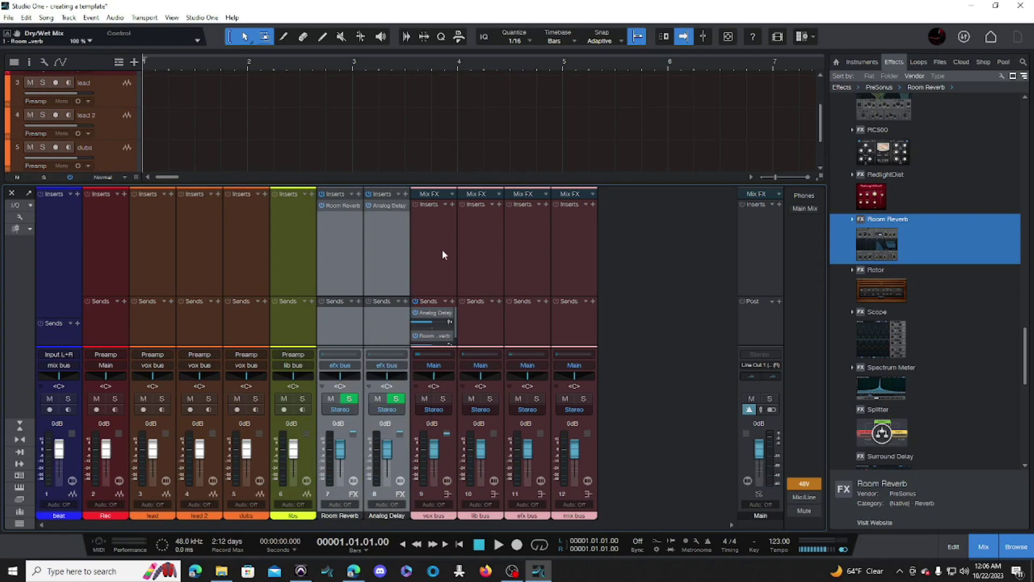
pyautogui.click(457, 267)
pyautogui.keyDown('shift'); pyautogui.click(522, 256); pyautogui.keyUp('shift')
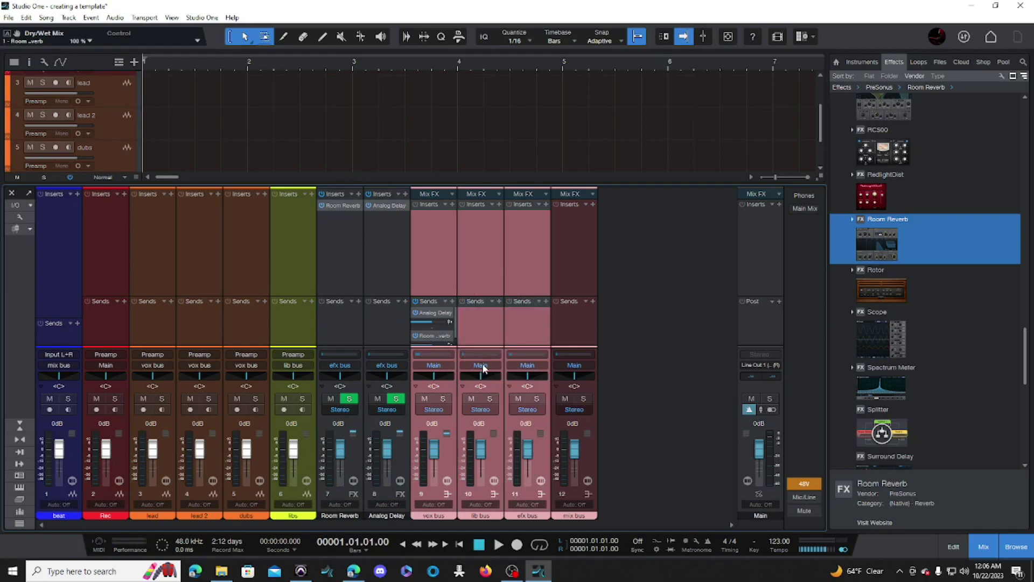
pyautogui.click(527, 366)
pyautogui.click(547, 397)
pyautogui.click(576, 269)
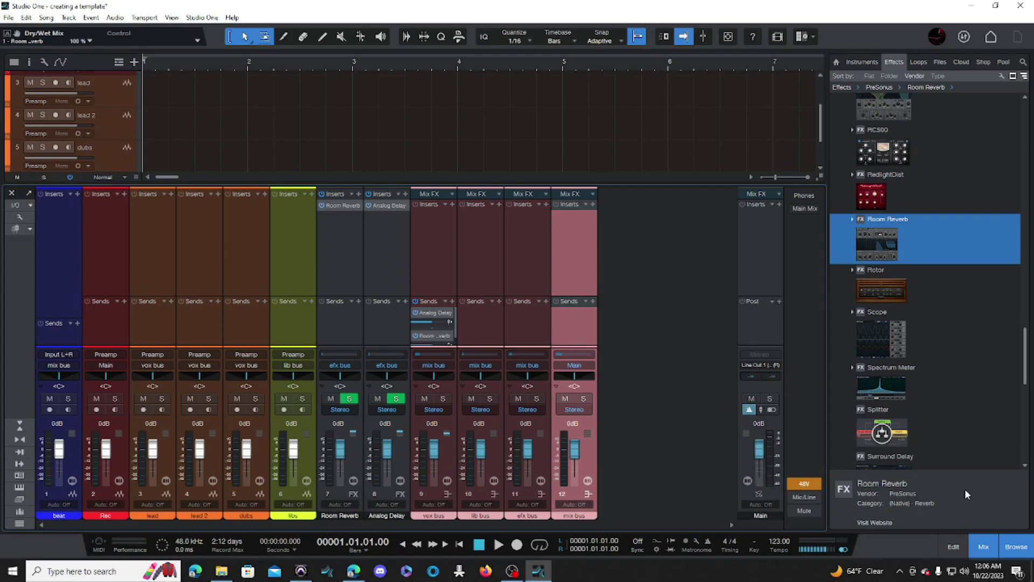
pyautogui.click(1017, 546)
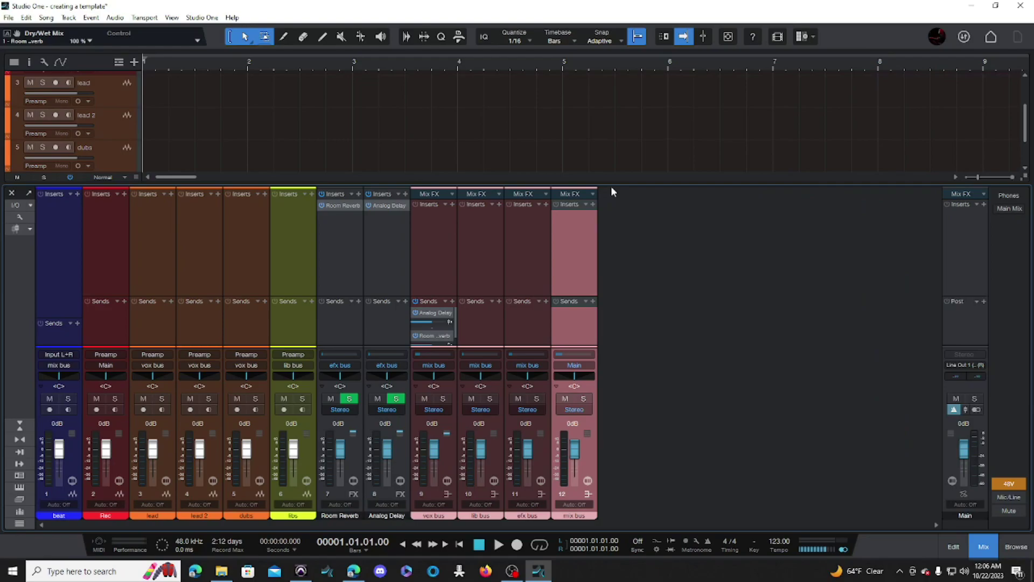
pyautogui.moveTo(613, 185); pyautogui.dragTo(608, 332)
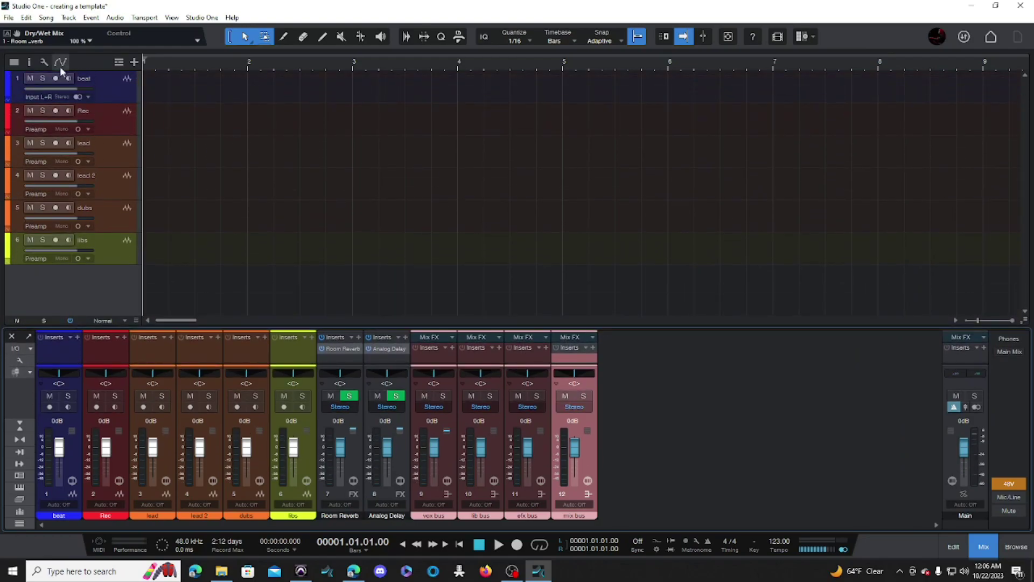
# Save the song with Save As Template, keeping the title 'creating a template'
pyautogui.click(9, 19)
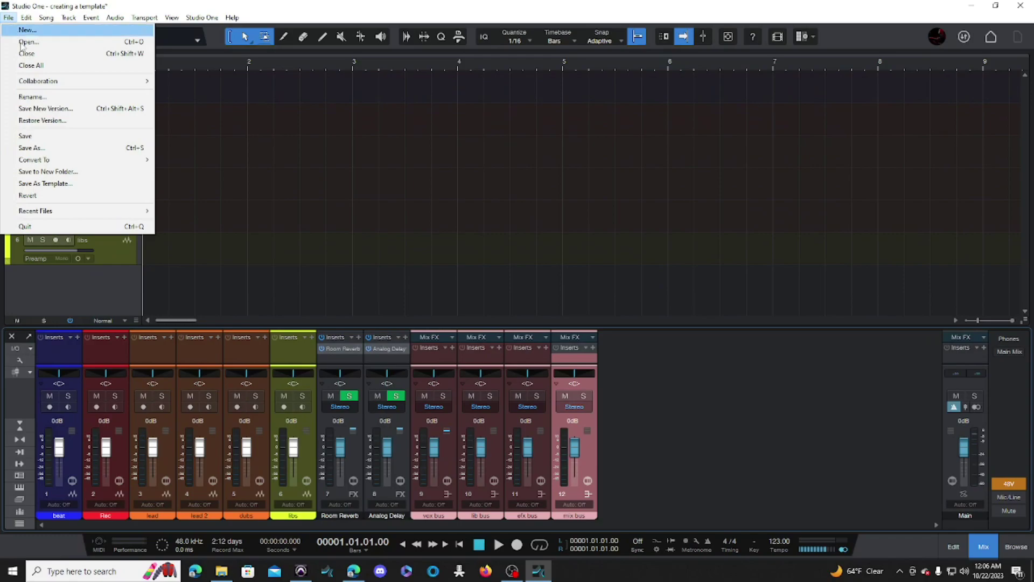
pyautogui.click(54, 185)
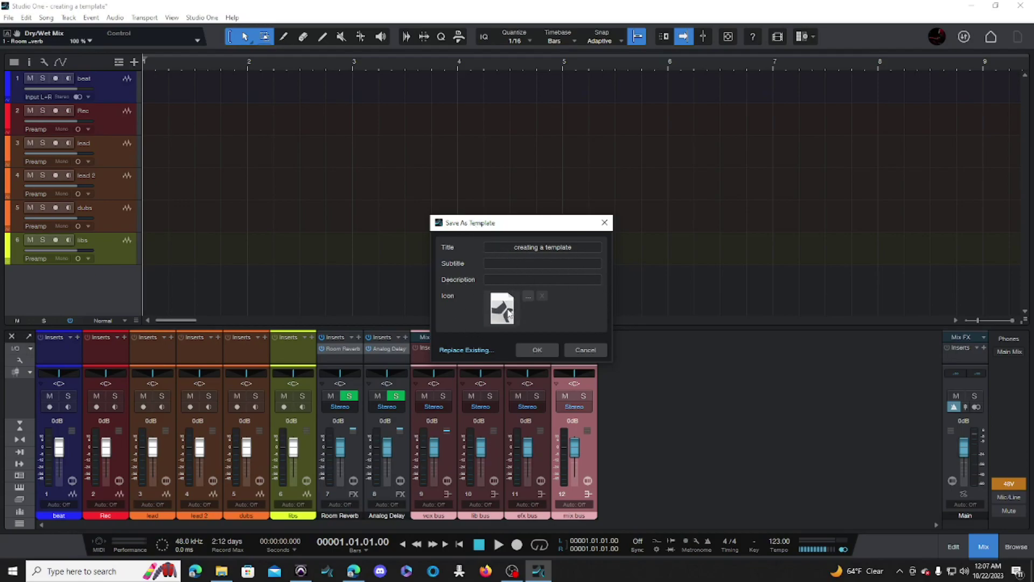
pyautogui.click(536, 351)
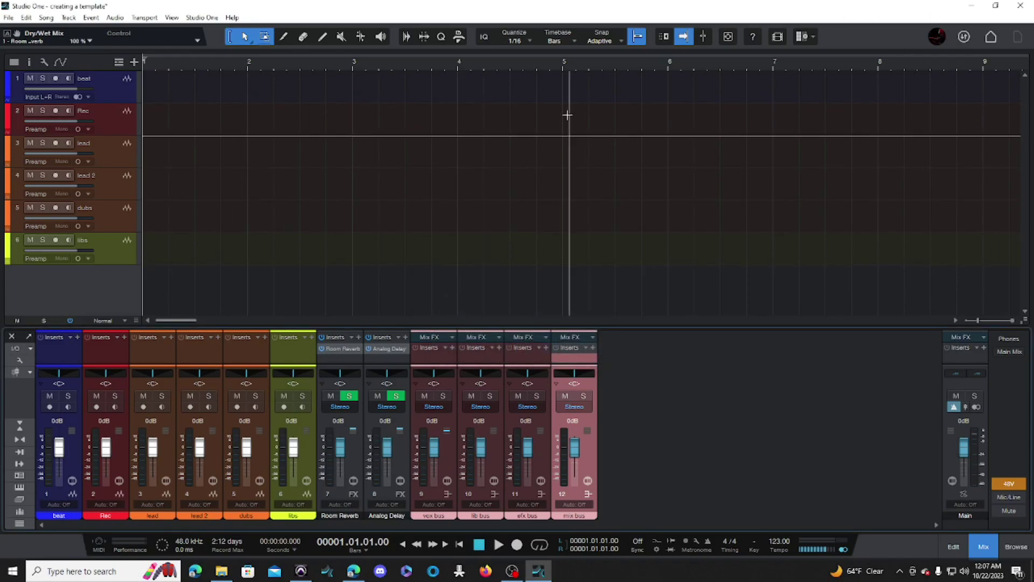
# Open a new song from the User template 'creating a template'
pyautogui.click(992, 37)
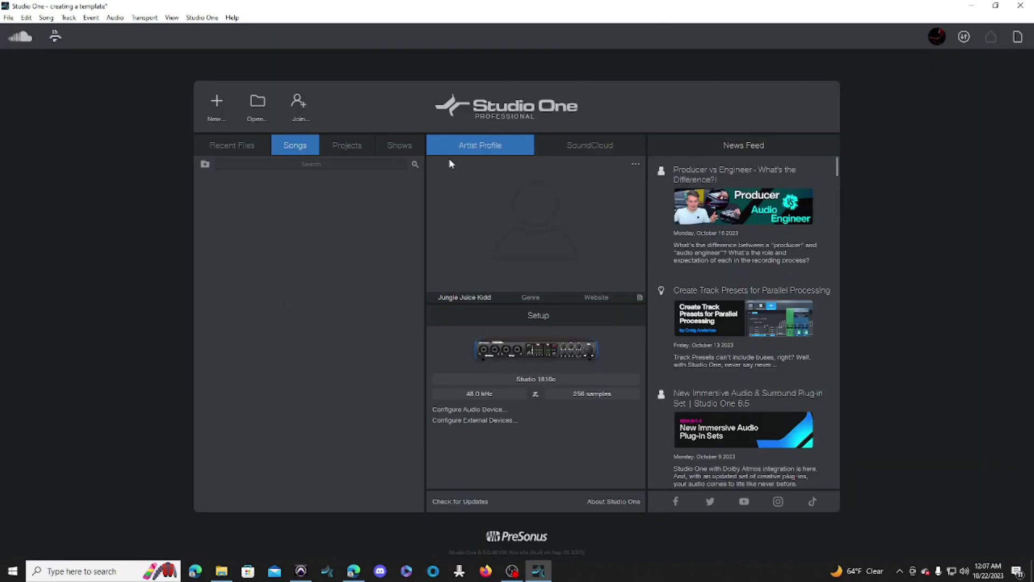
pyautogui.click(217, 102)
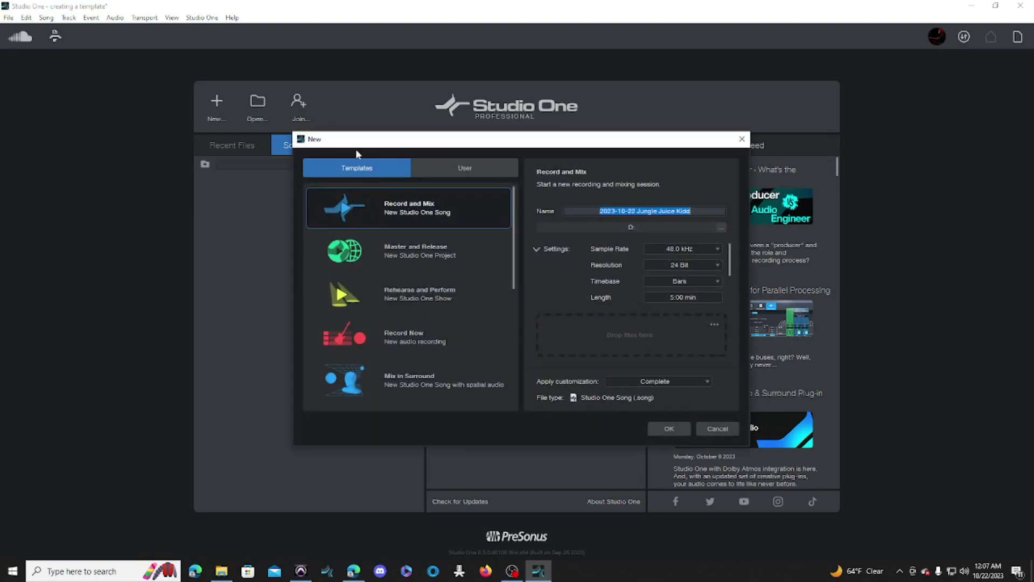
pyautogui.click(476, 169)
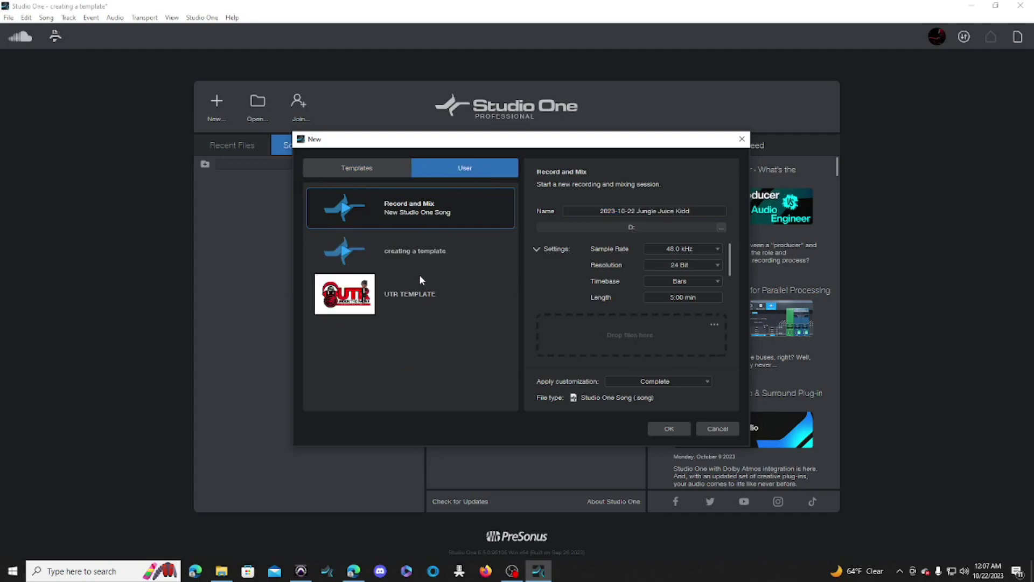
pyautogui.doubleClick(427, 249)
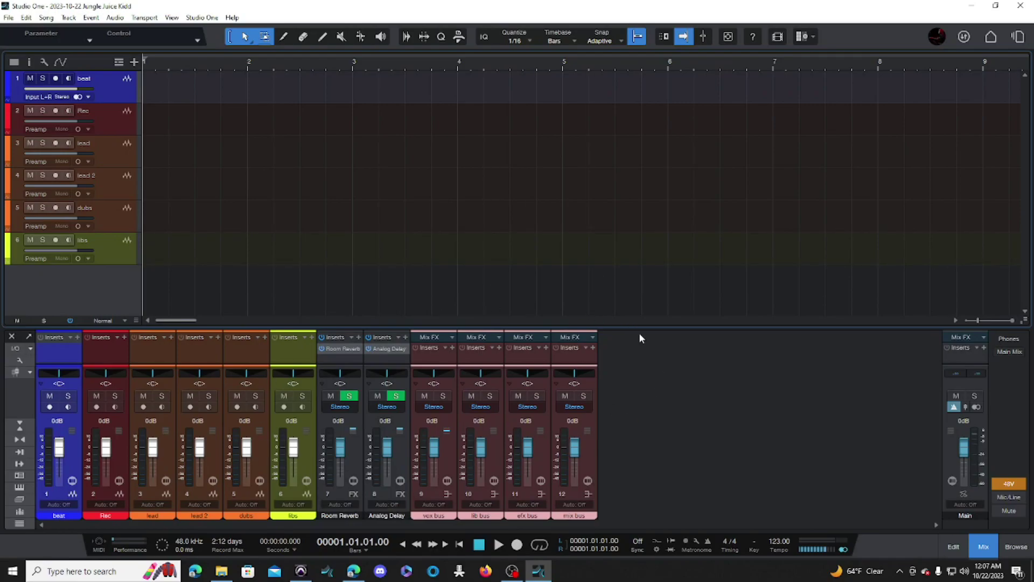
pyautogui.moveTo(638, 329); pyautogui.dragTo(619, 208)
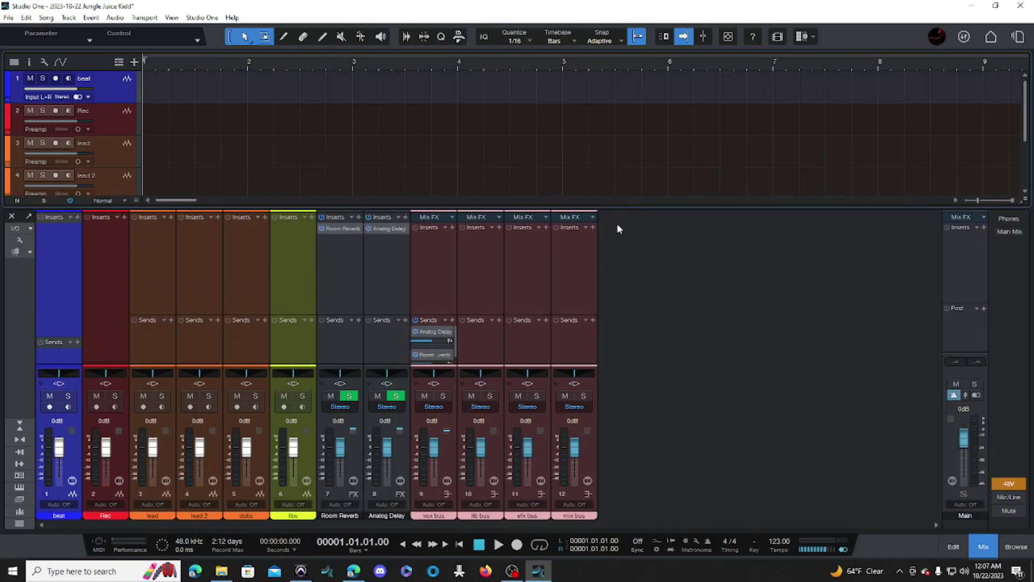